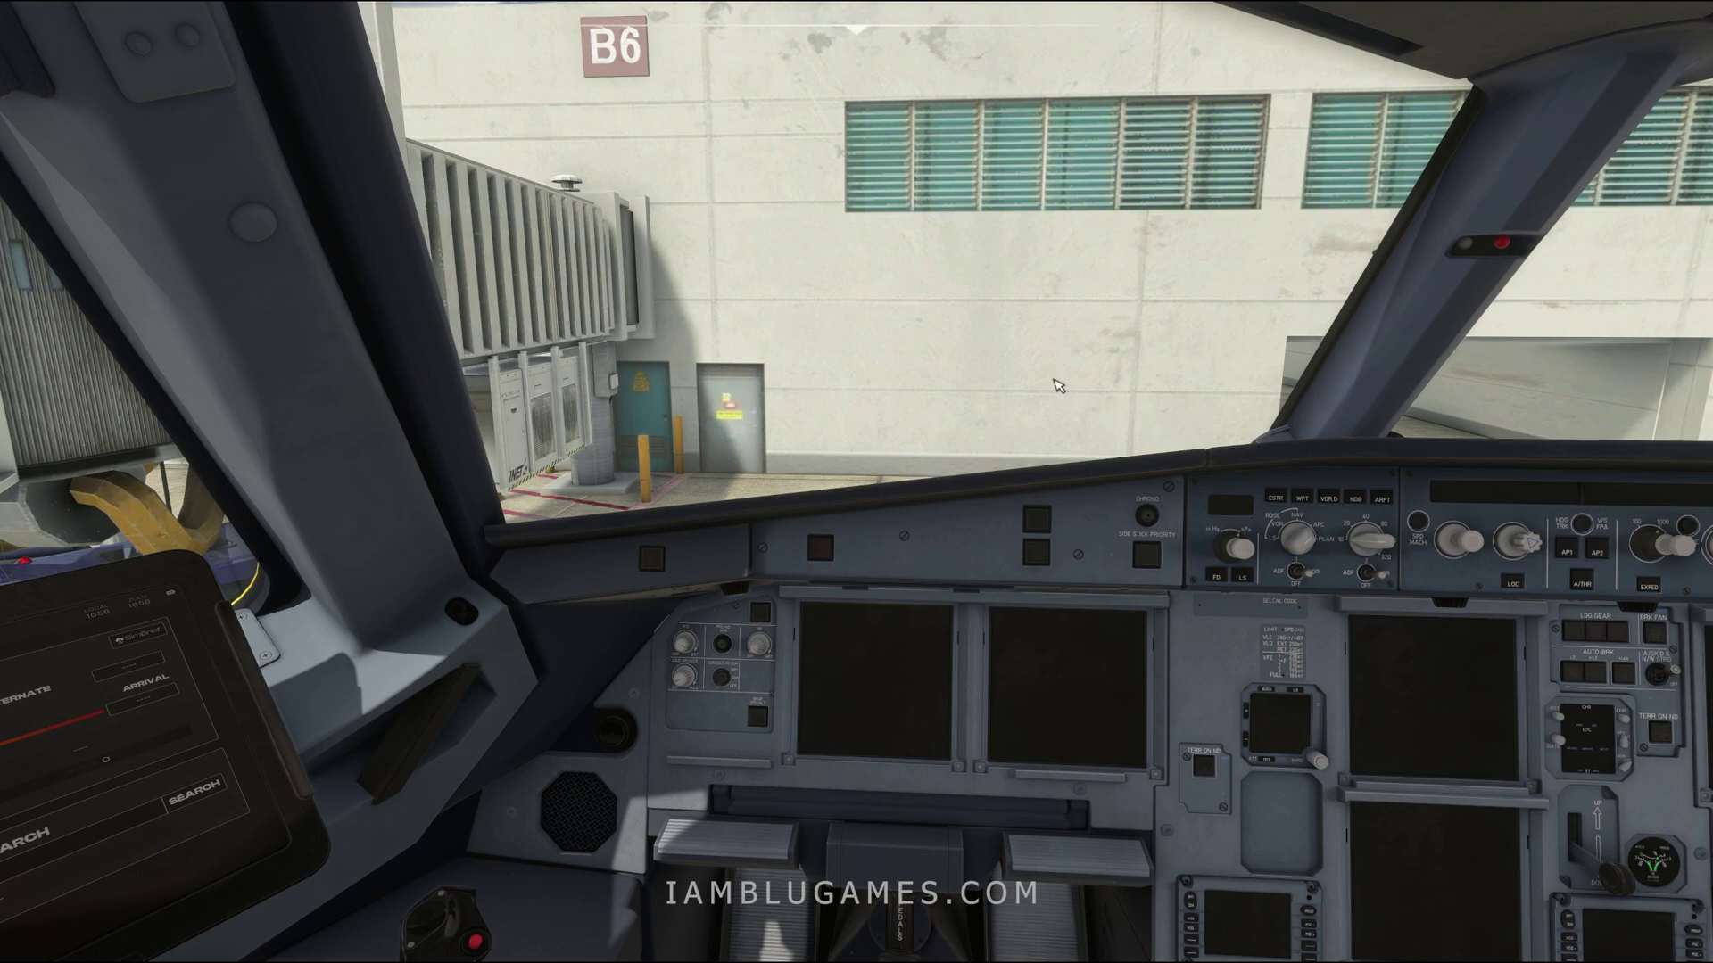
- Reveal the sim's top toolbar over the unpowered A321 cockpit at gate B6
{"action": "mouse_move", "coordinate": [807, 88]}
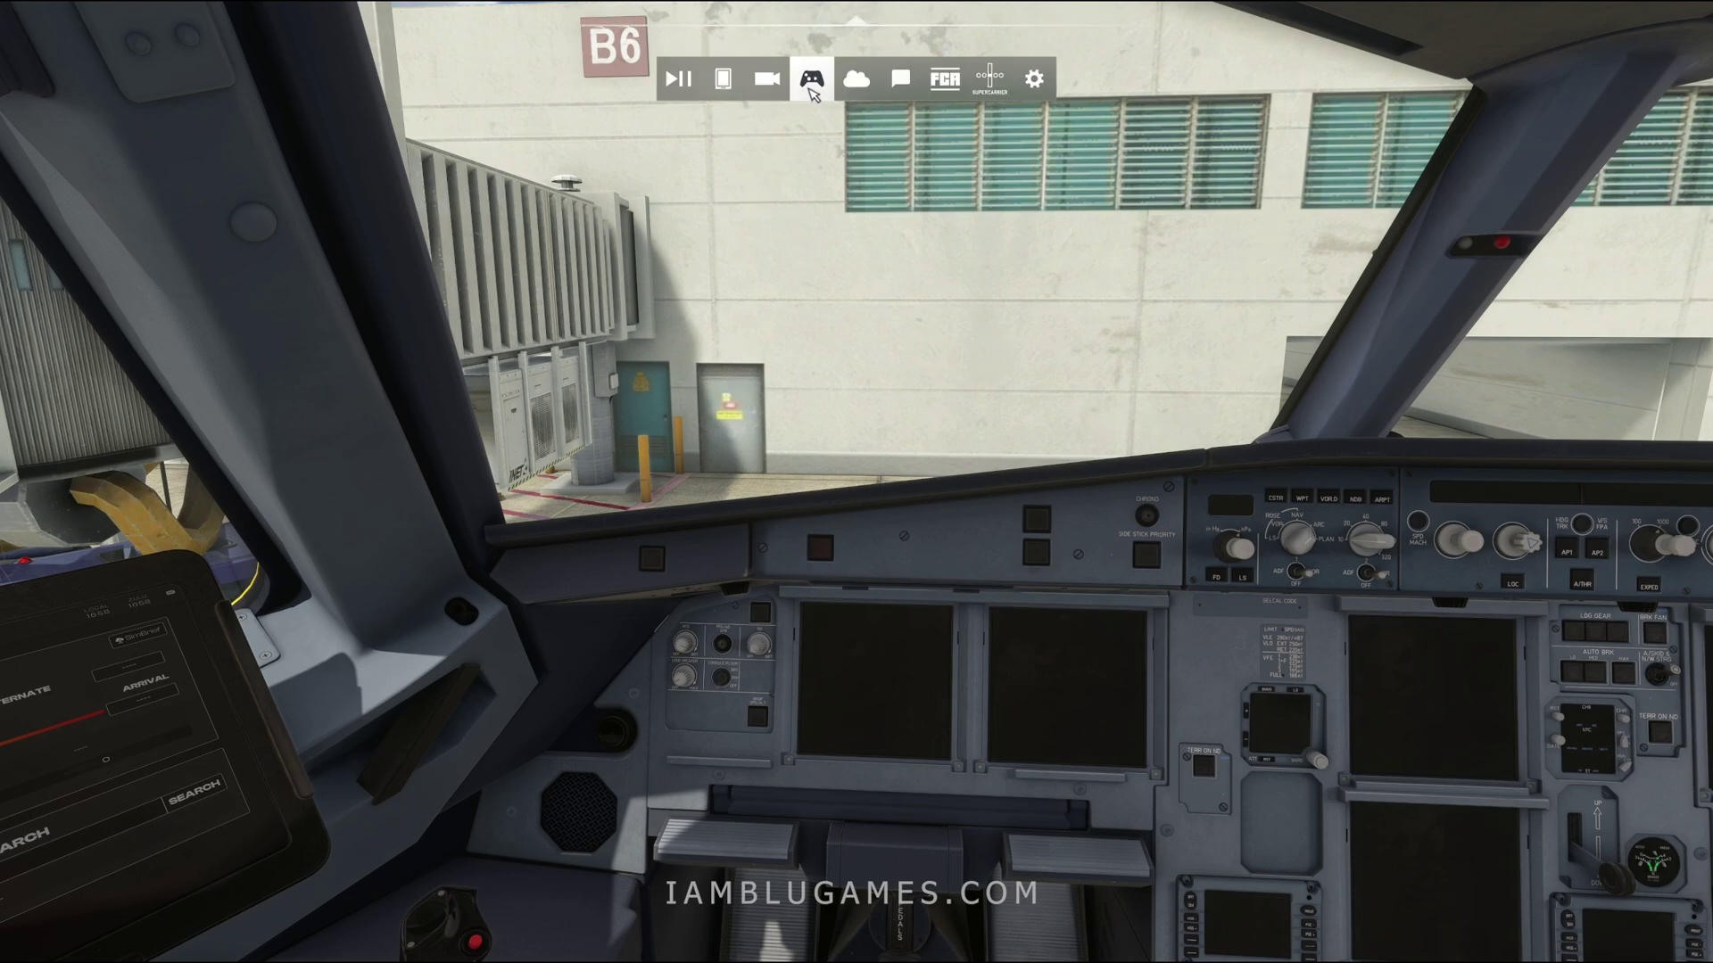
- Show the Keyboard Camera > Cockpit Camera bindings, such as SHIFT+W/A/S/D and SHIFT+Q/E
{"action": "left_click", "coordinate": [812, 82]}
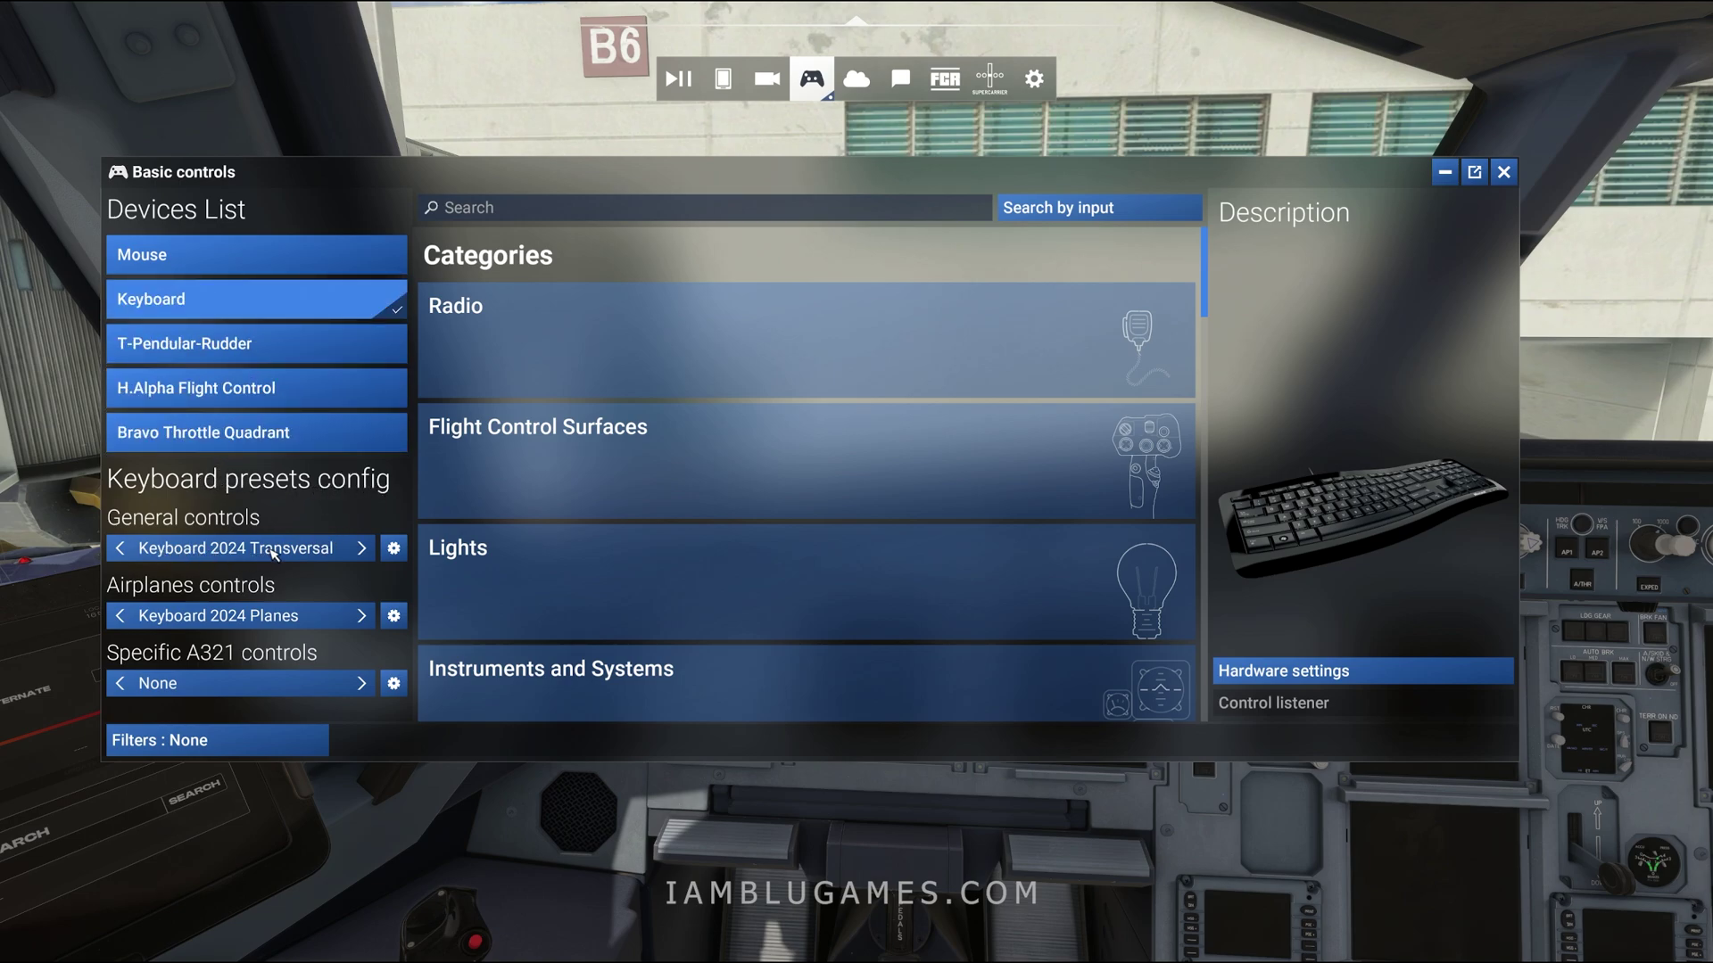
{"action": "scroll", "coordinate": [588, 453], "scroll_direction": "down", "scroll_amount": 10}
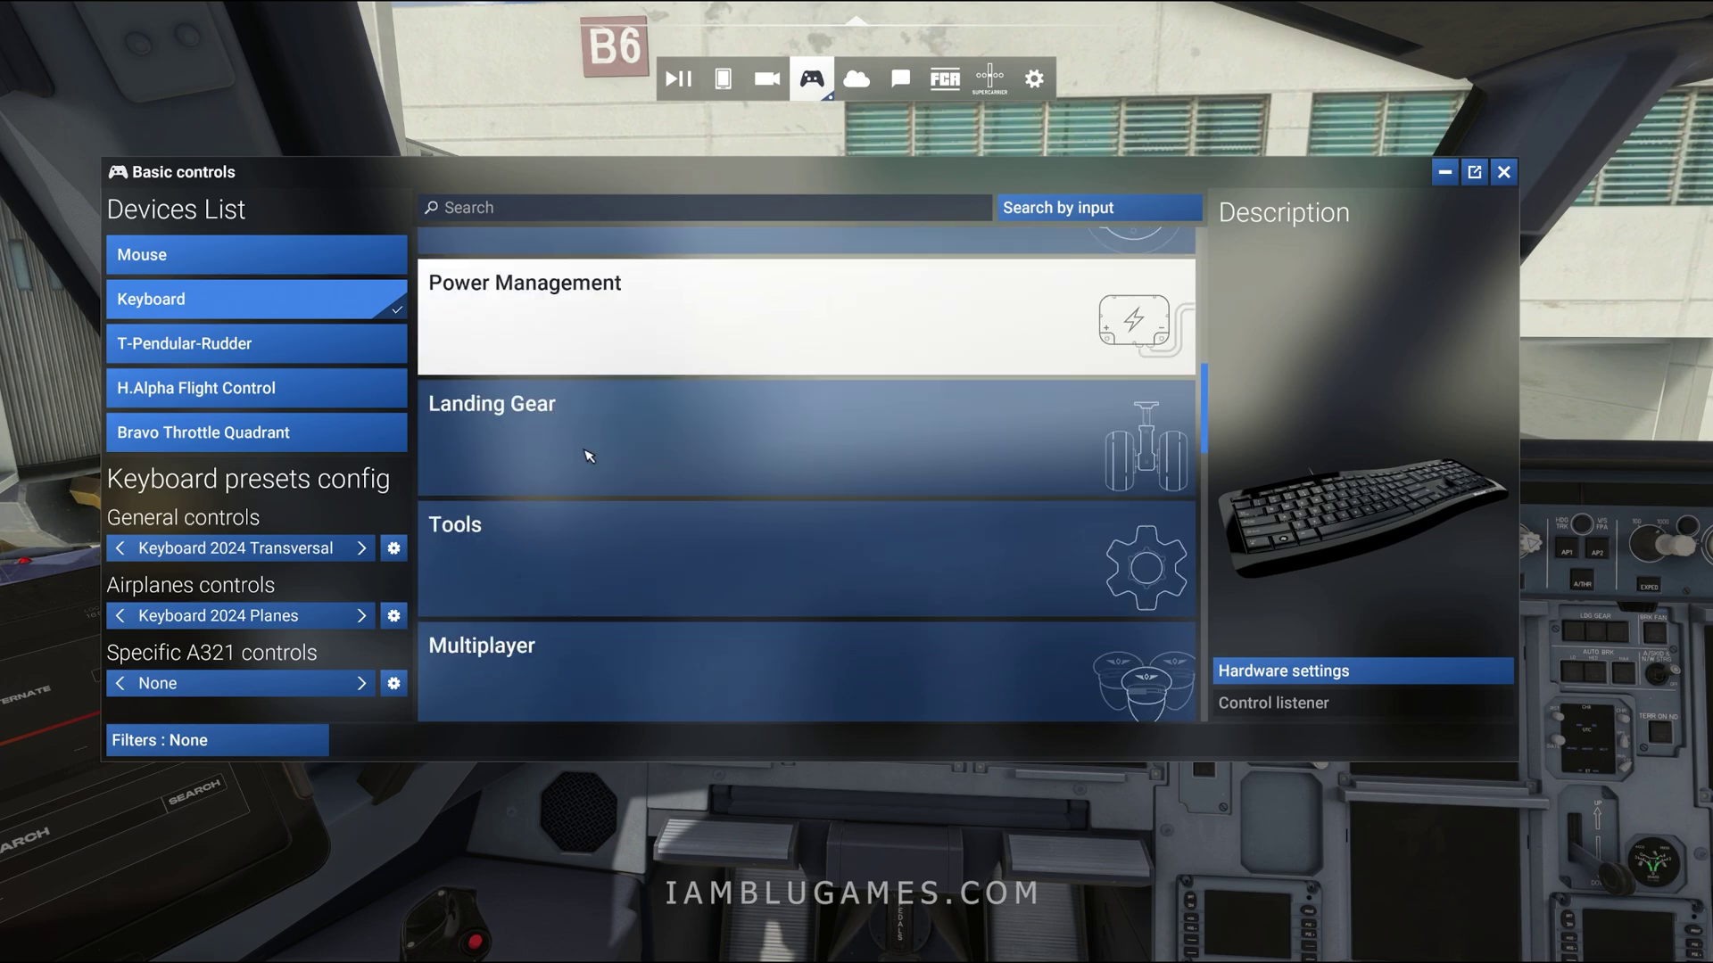
{"action": "left_click", "coordinate": [565, 535]}
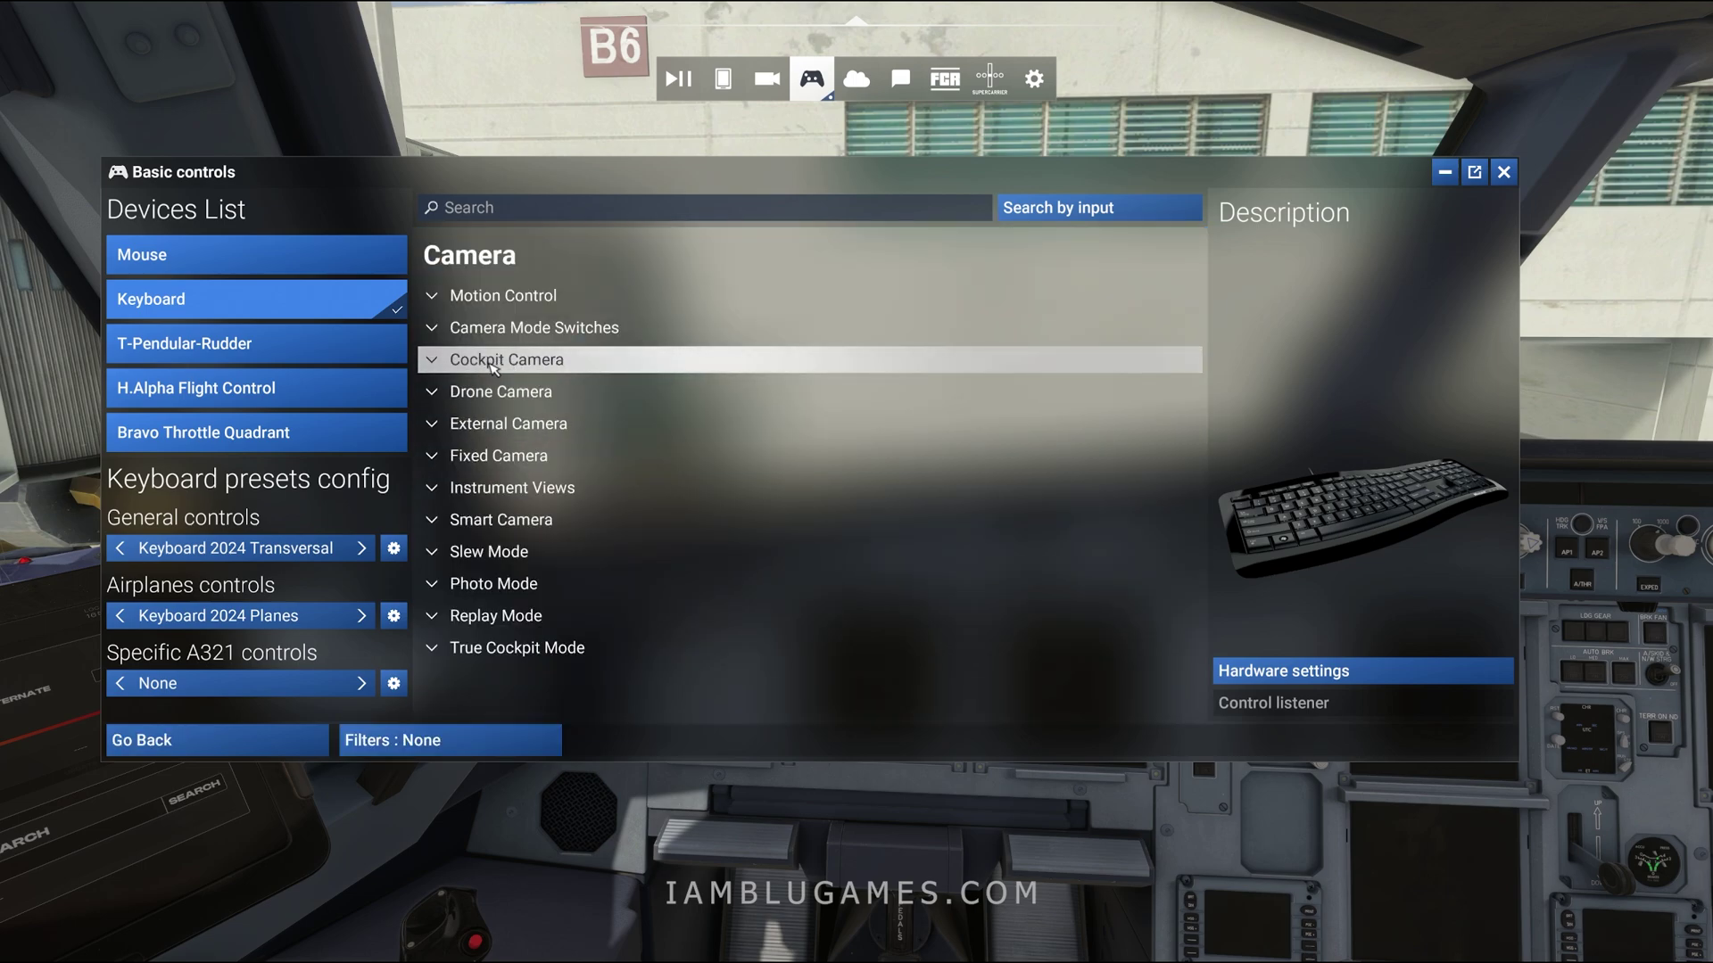
{"action": "left_click", "coordinate": [488, 363]}
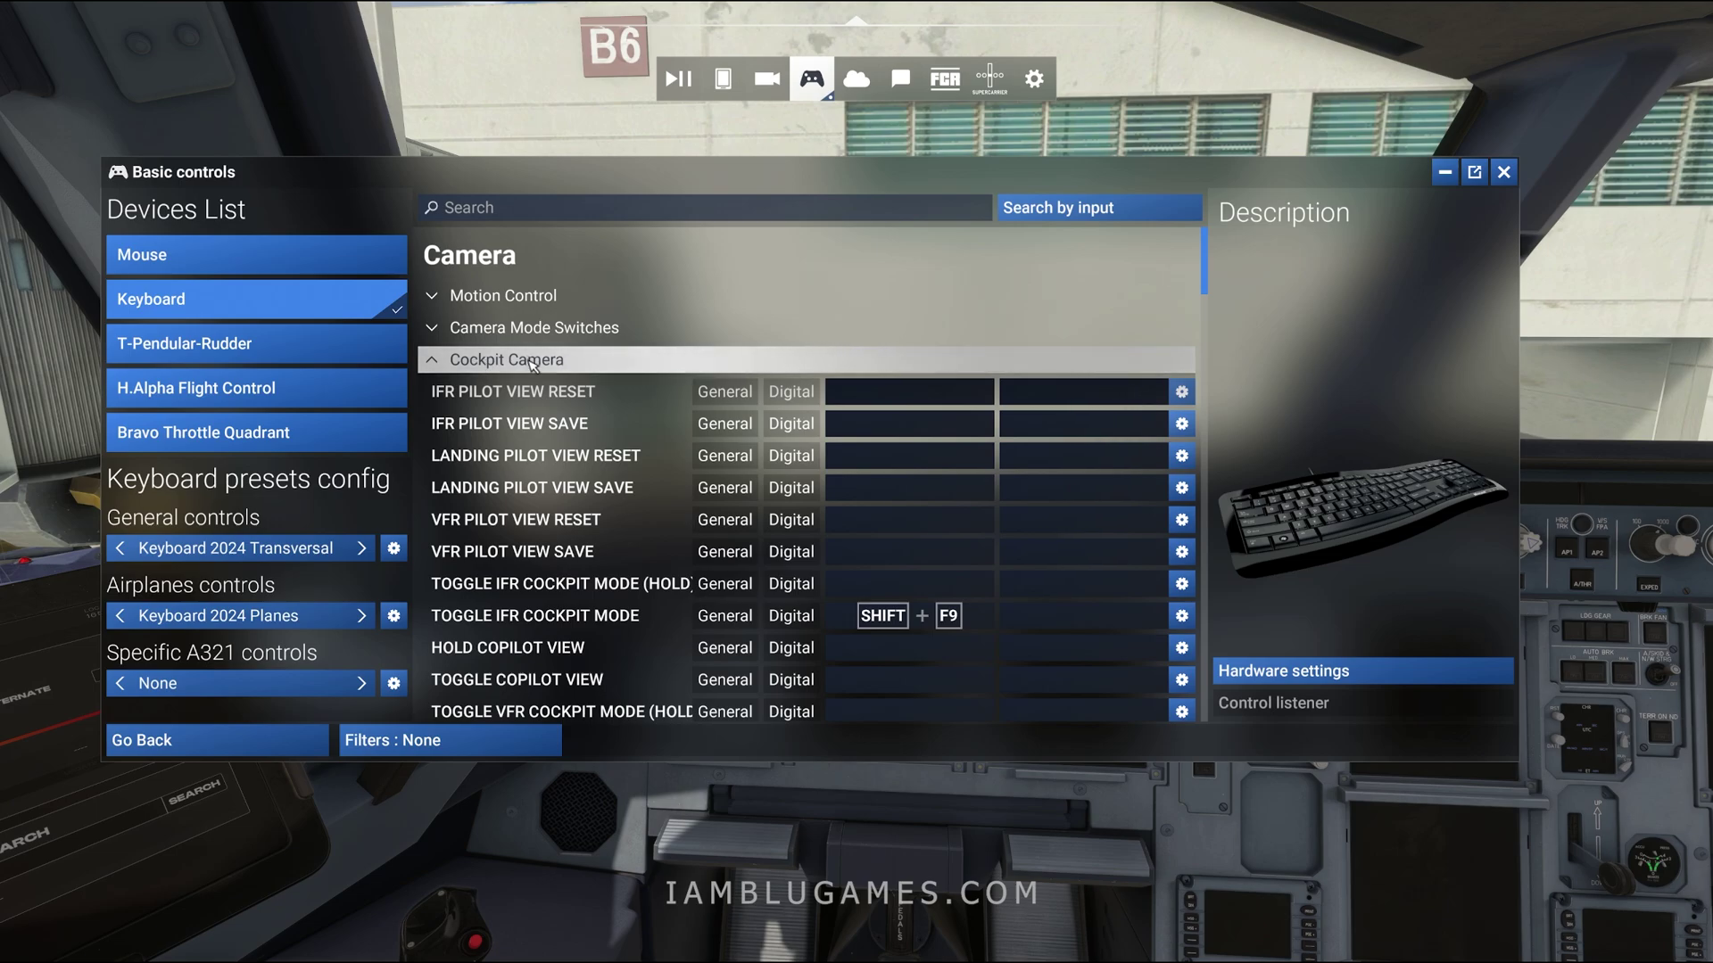
{"action": "scroll", "coordinate": [603, 497], "scroll_direction": "down", "scroll_amount": 4}
{"action": "scroll", "coordinate": [603, 498], "scroll_direction": "down", "scroll_amount": 4}
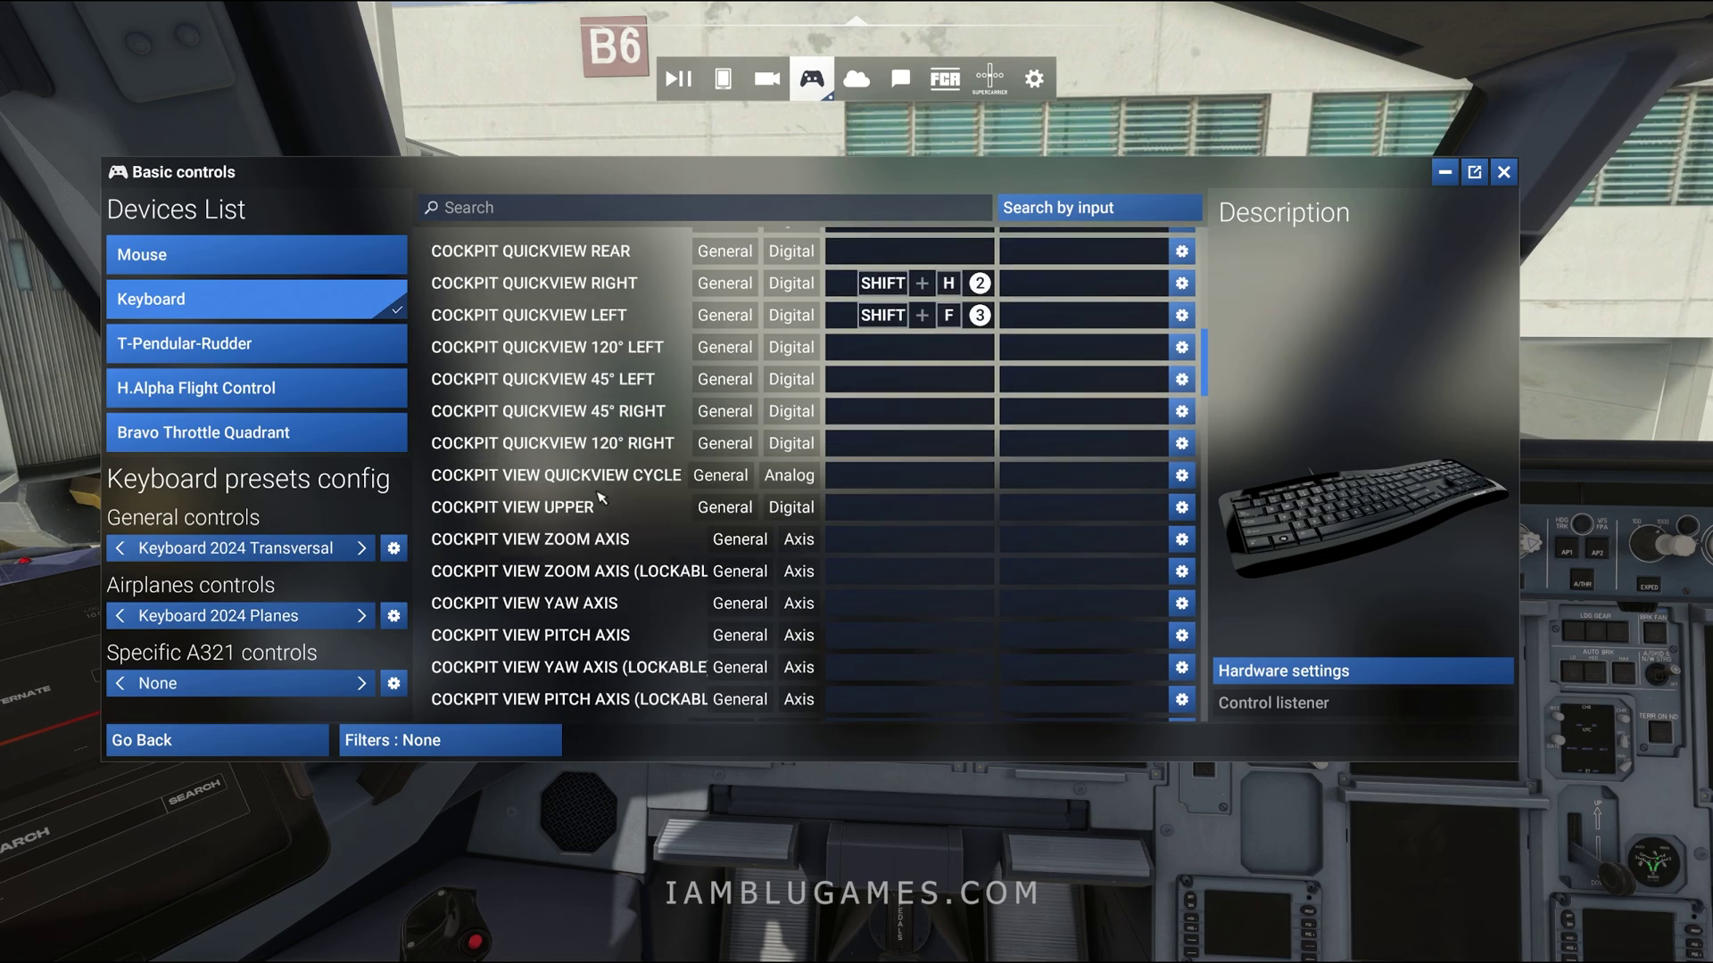
{"action": "scroll", "coordinate": [599, 498], "scroll_direction": "down", "scroll_amount": 5}
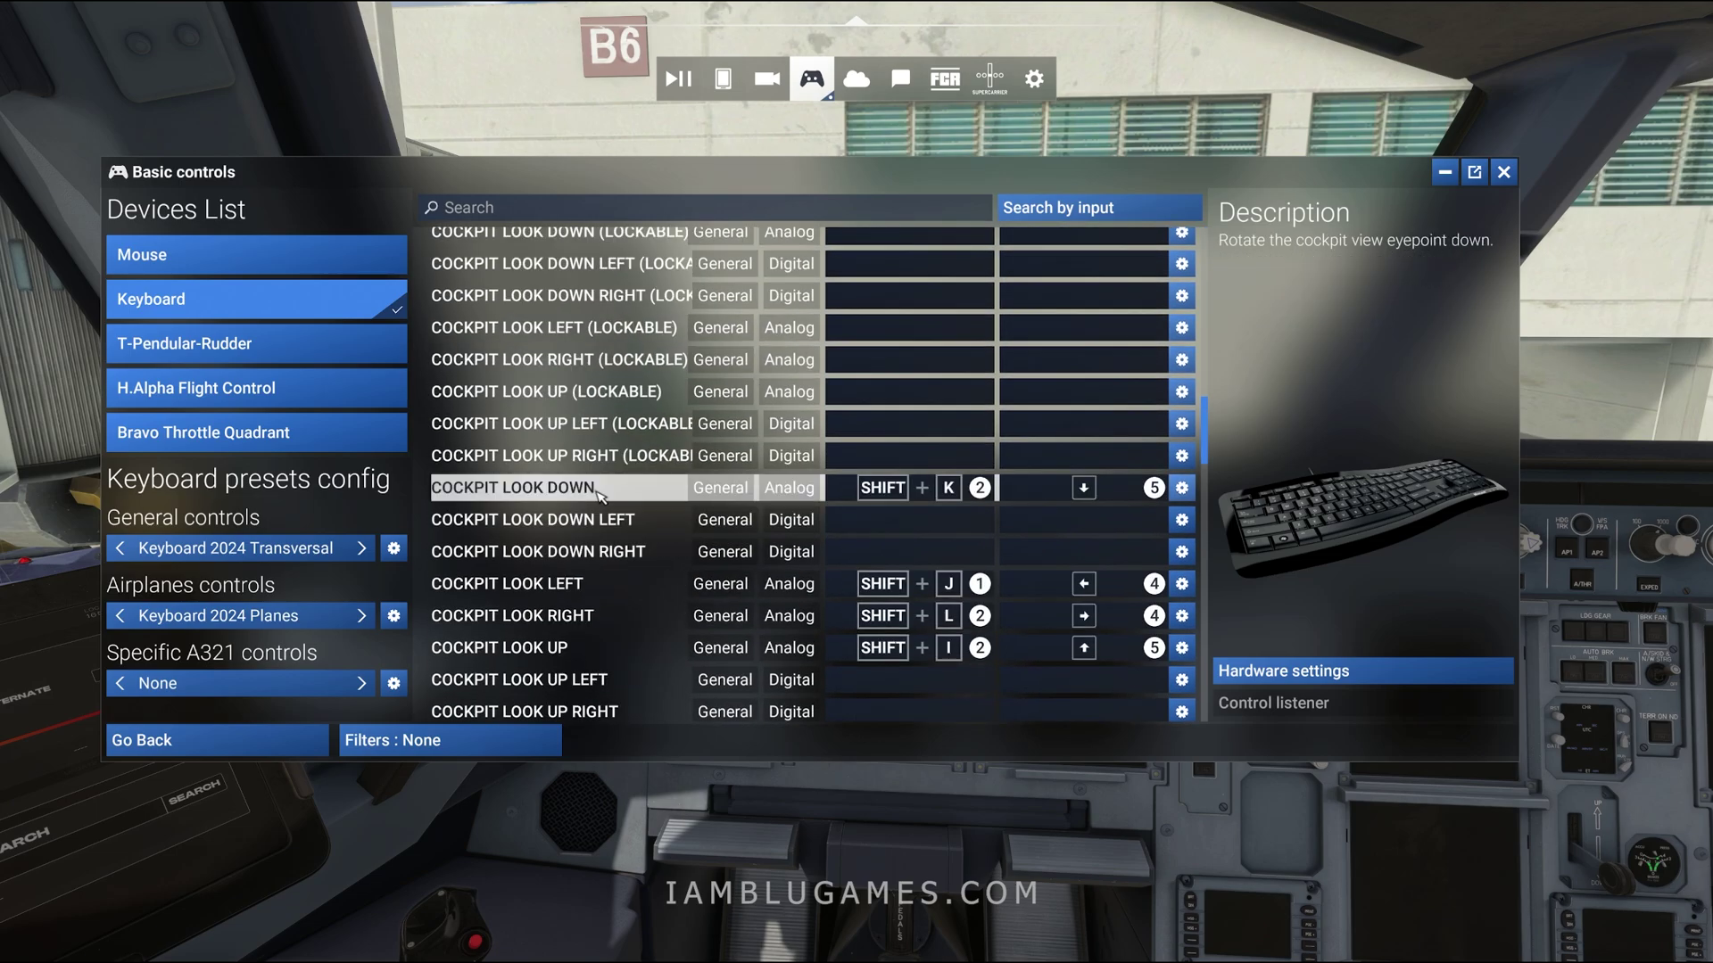
{"action": "scroll", "coordinate": [603, 494], "scroll_direction": "down", "scroll_amount": 1}
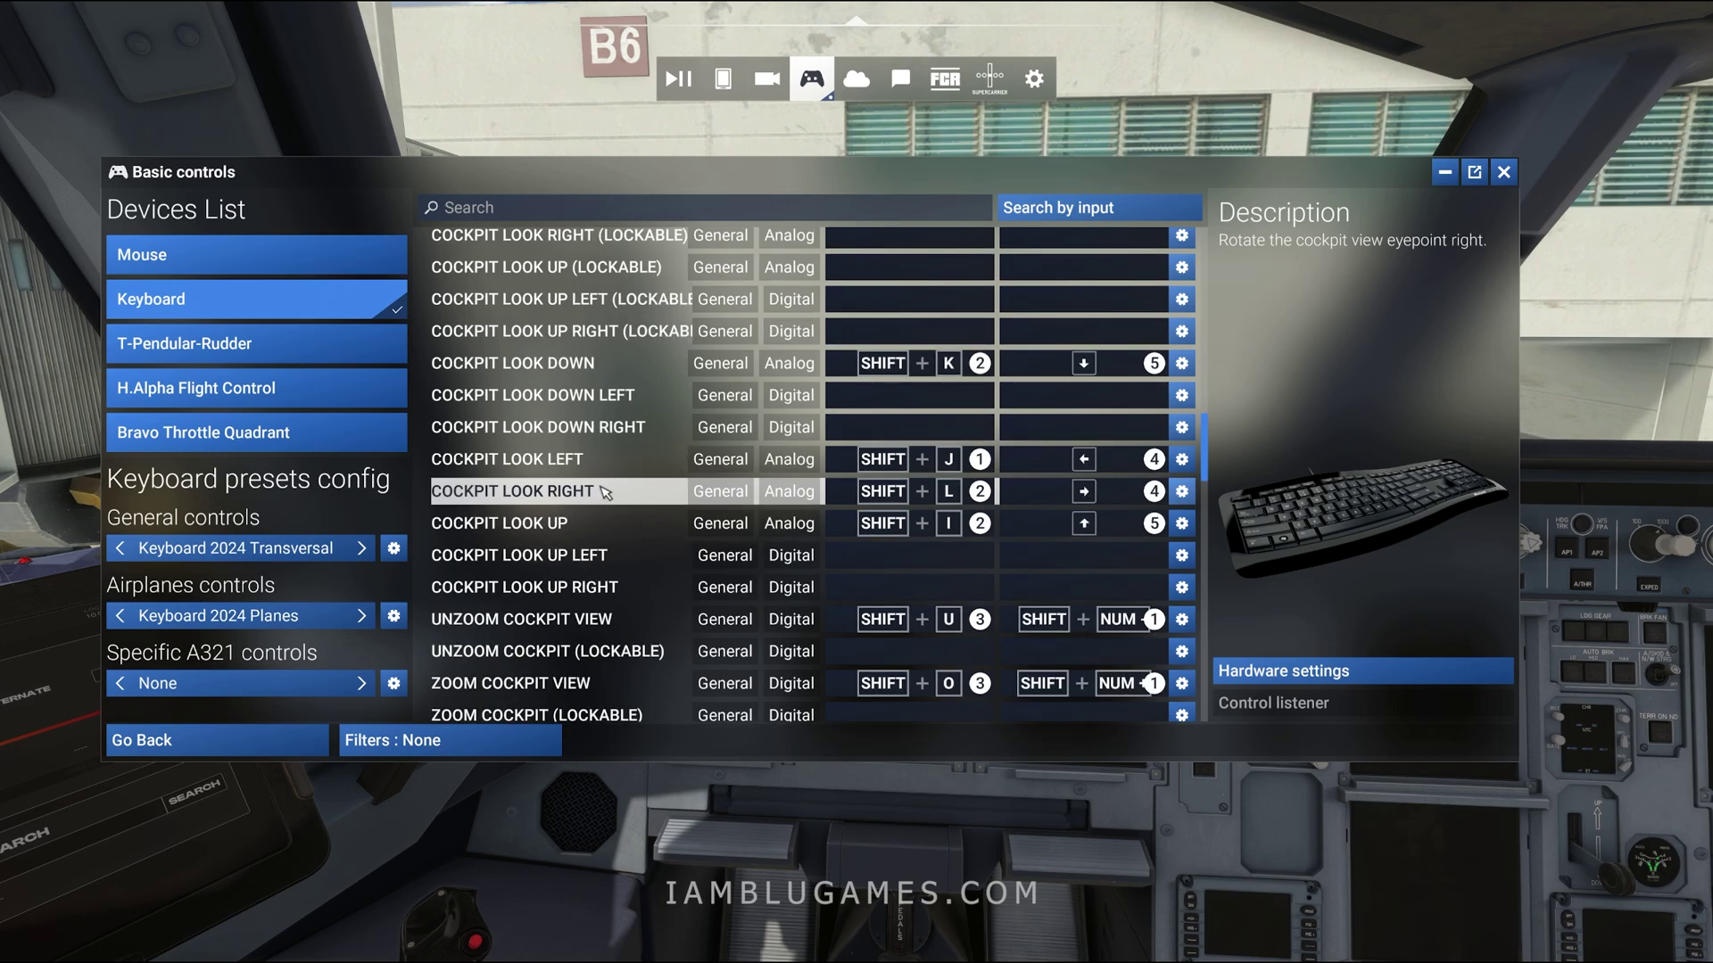
{"action": "scroll", "coordinate": [603, 493], "scroll_direction": "down", "scroll_amount": 1}
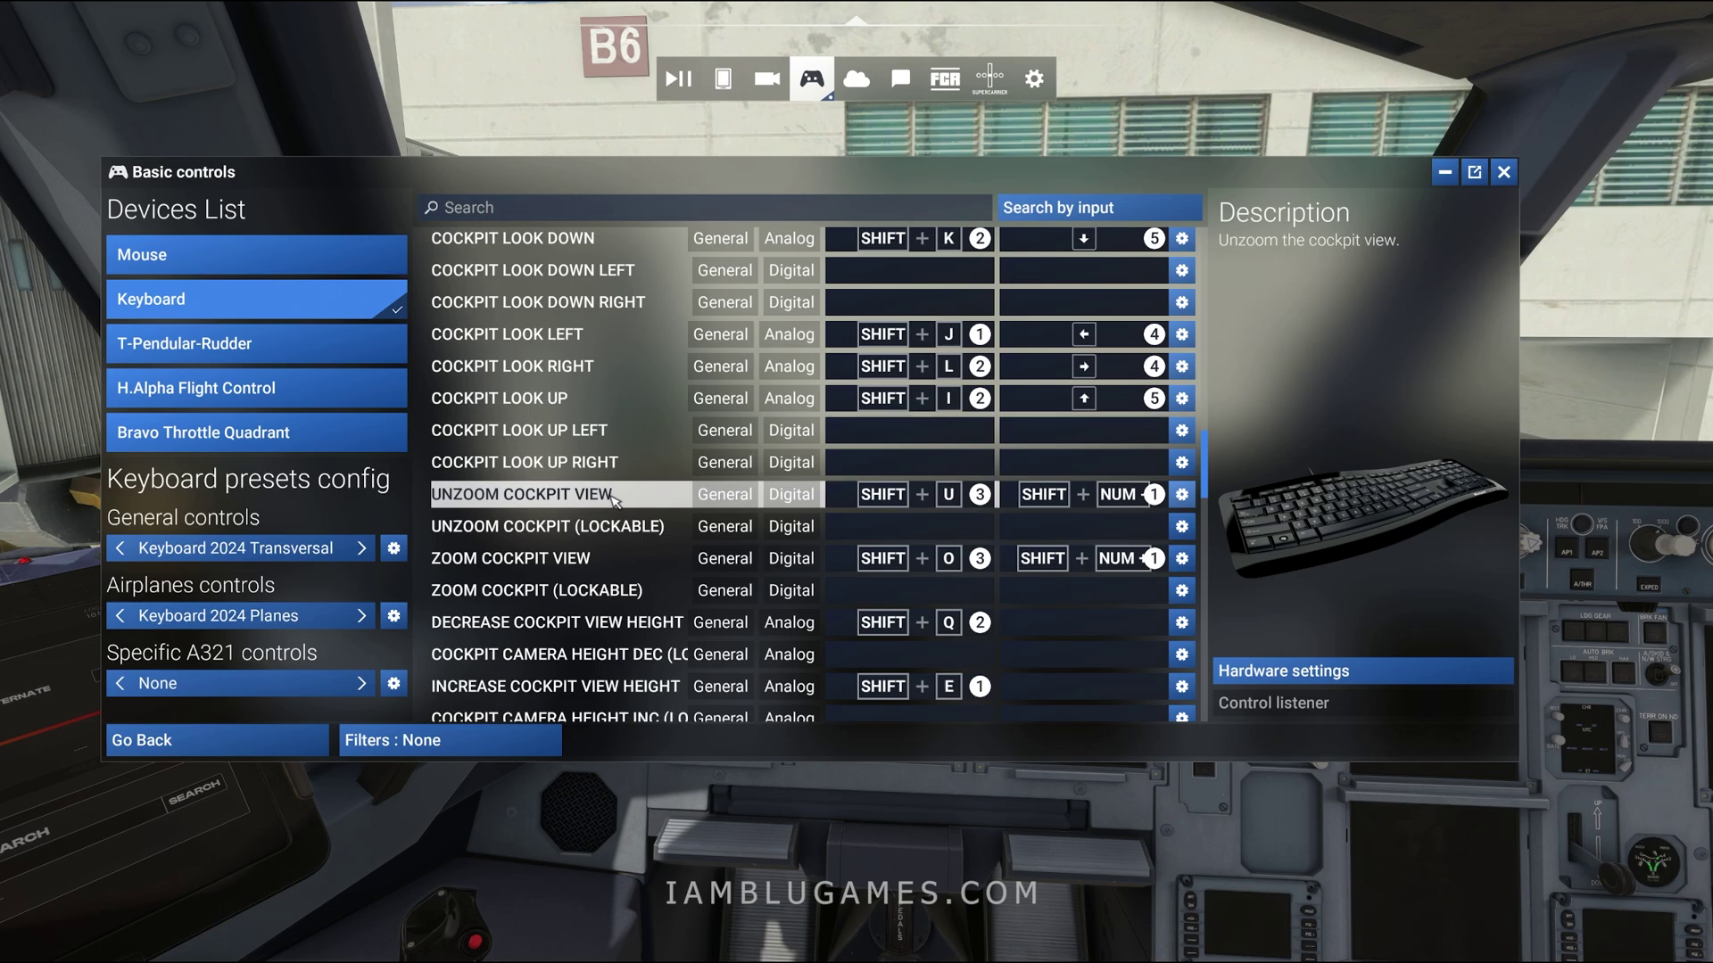
{"action": "scroll", "coordinate": [598, 498], "scroll_direction": "down", "scroll_amount": 1}
{"action": "scroll", "coordinate": [587, 500], "scroll_direction": "down", "scroll_amount": 2}
{"action": "scroll", "coordinate": [589, 496], "scroll_direction": "up", "scroll_amount": 1}
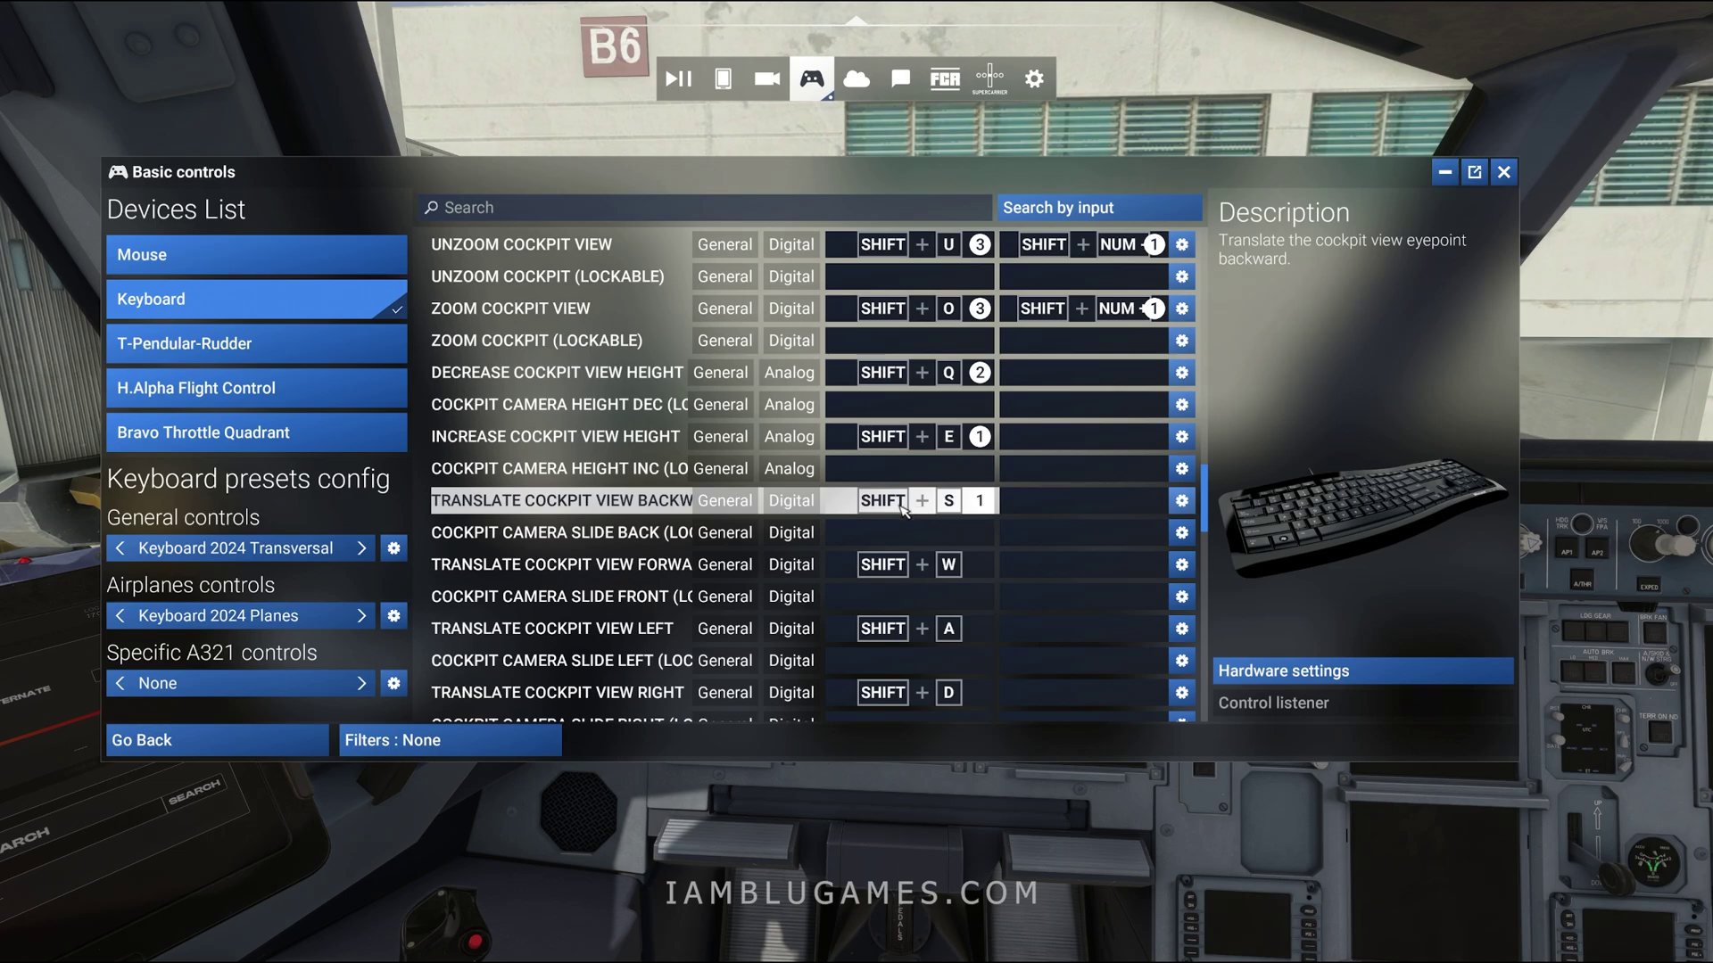
- Duplicate the general keyboard profile under the new name 'Custom Cam Video'
{"action": "left_click", "coordinate": [923, 377]}
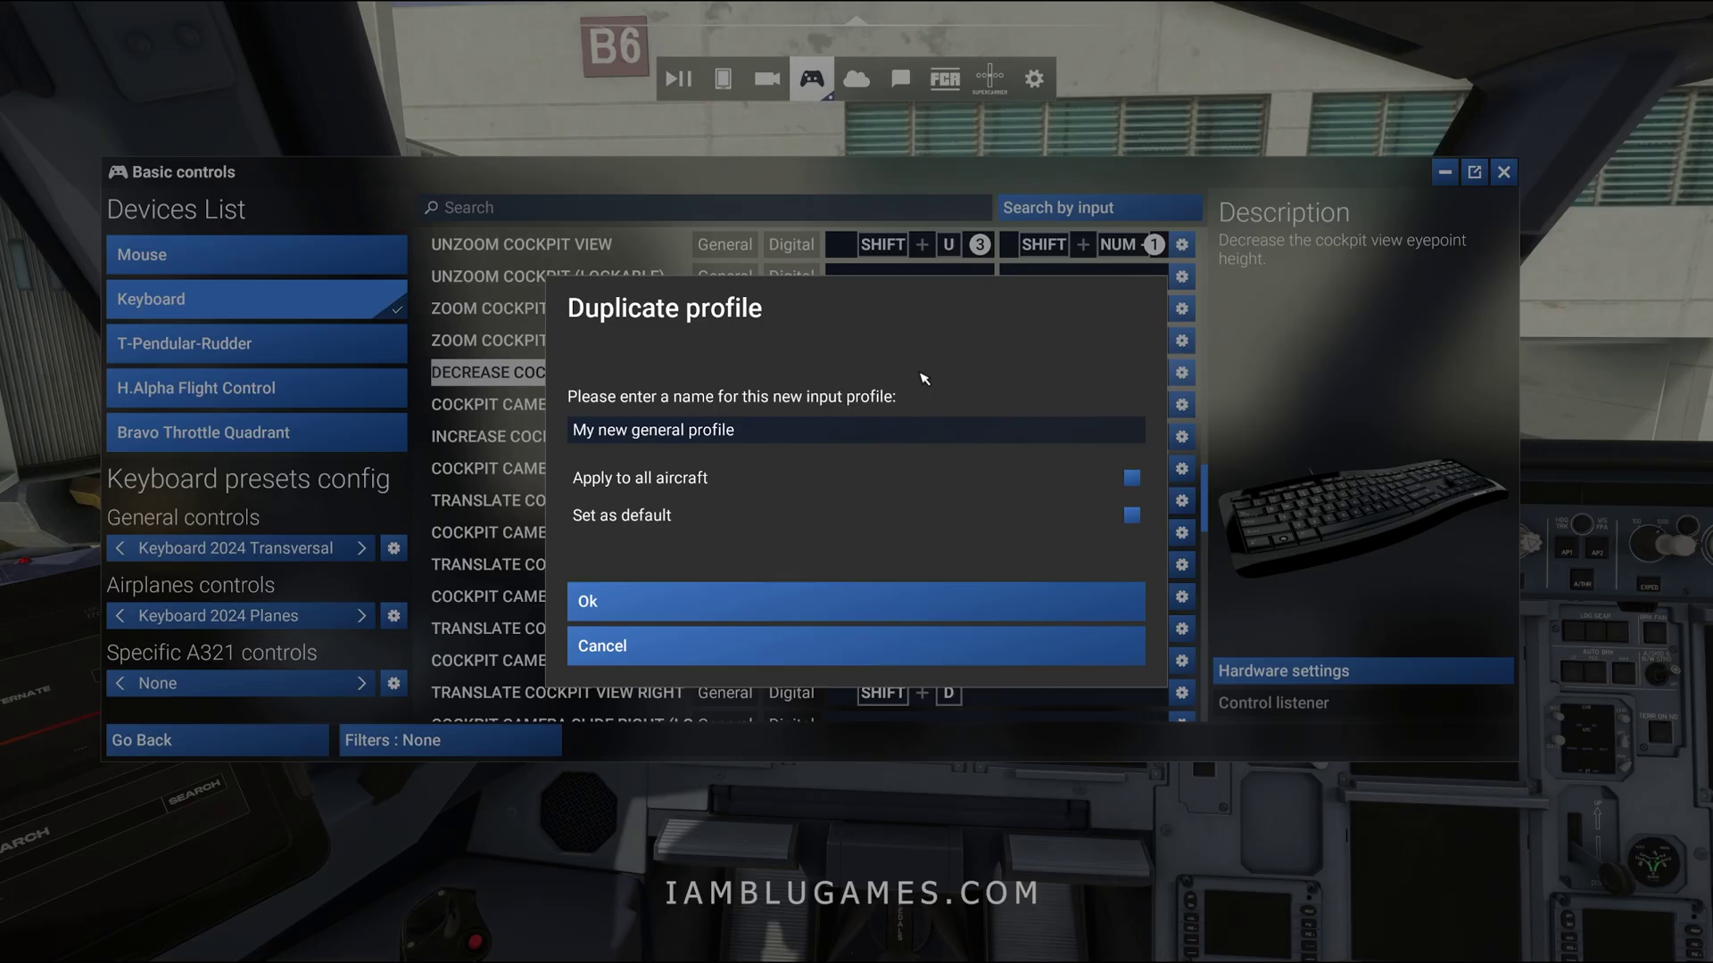
{"action": "left_click", "coordinate": [754, 437]}
{"action": "type", "text": "Custom Cam Video"}
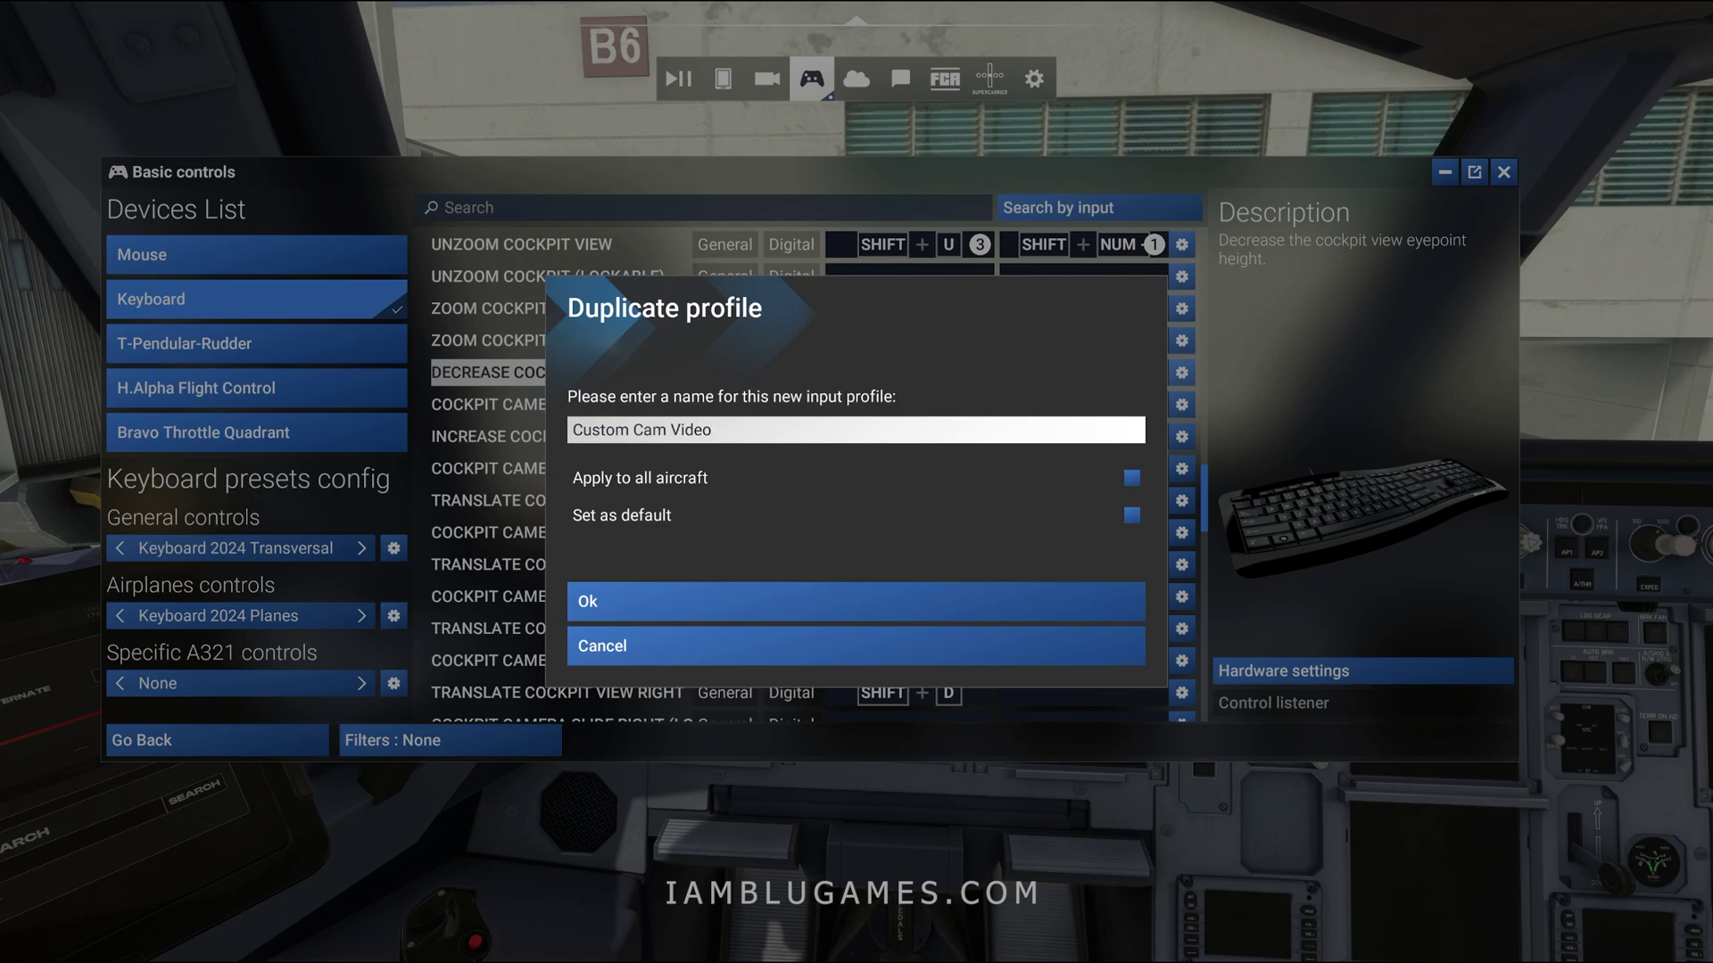
{"action": "key", "text": "Return"}
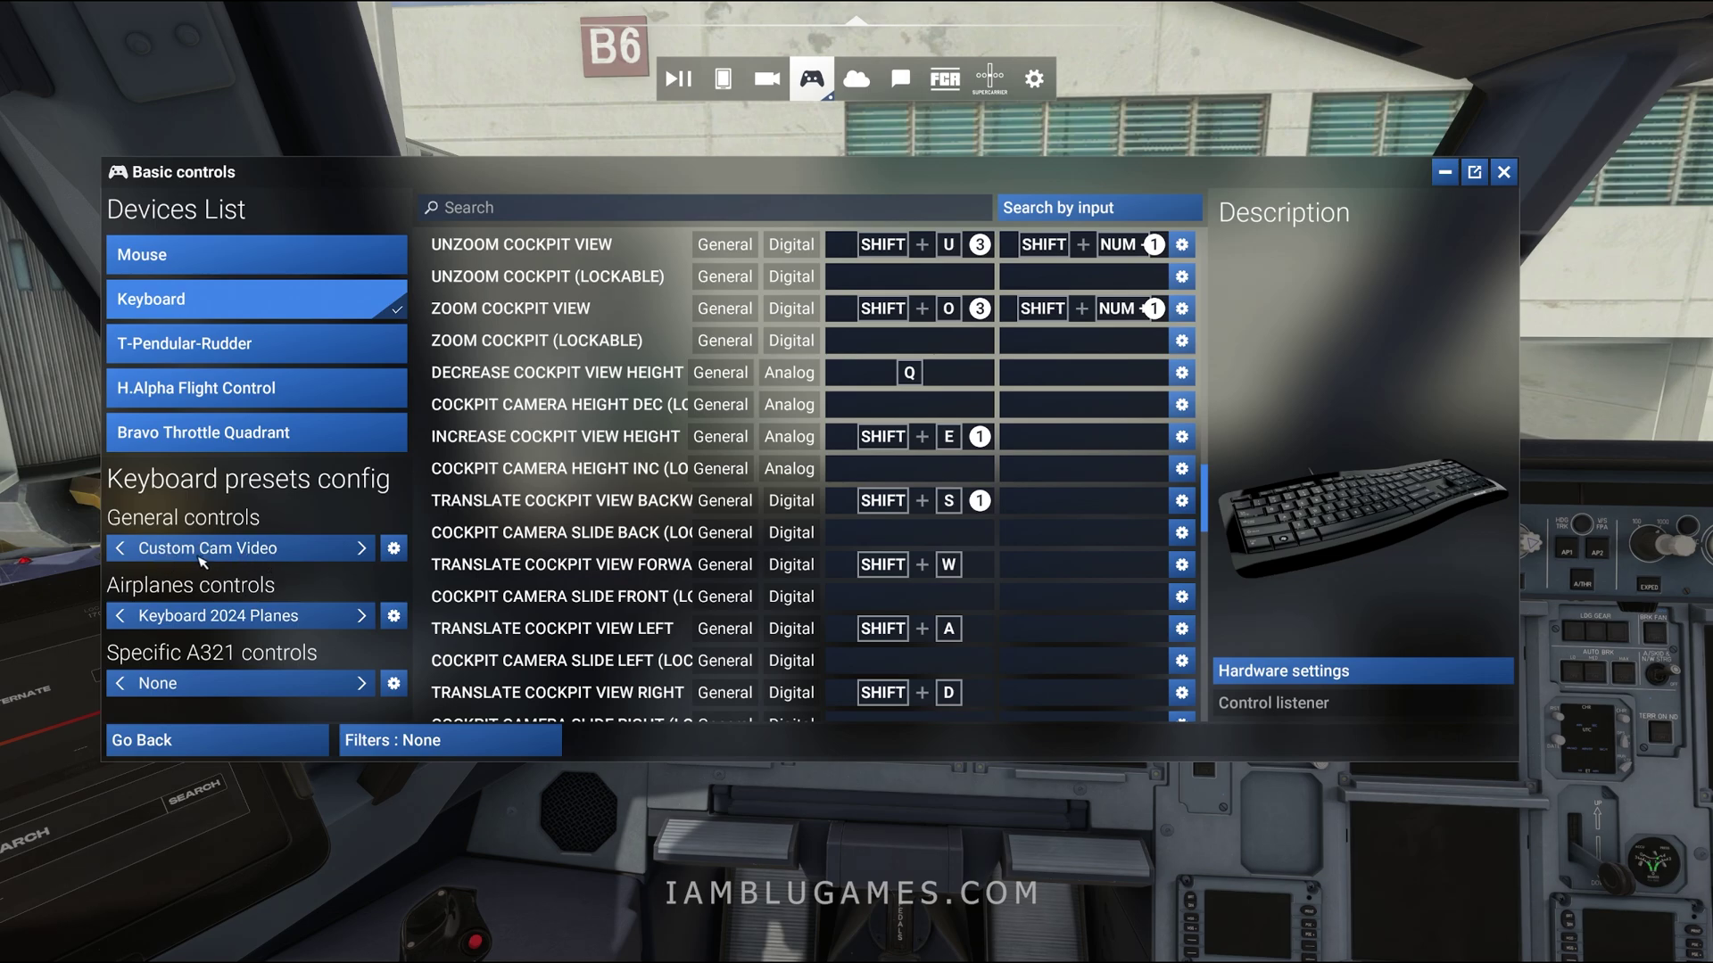
- Rebind view height increase to E and translate back/forward/left/right to S, W, A, D
{"action": "left_click", "coordinate": [925, 437]}
{"action": "key", "text": "e"}
{"action": "left_click", "coordinate": [907, 502]}
{"action": "key", "text": "s"}
{"action": "left_click", "coordinate": [910, 565]}
{"action": "key", "text": "w"}
{"action": "left_click", "coordinate": [924, 629]}
{"action": "key", "text": "a"}
{"action": "left_click", "coordinate": [926, 694]}
{"action": "key", "text": "d"}
- Scroll to the Save Custom Camera rows, currently bound to SHIFT+F5 through SHIFT+F8
{"action": "scroll", "coordinate": [903, 504], "scroll_direction": "down", "scroll_amount": 4}
{"action": "scroll", "coordinate": [898, 506], "scroll_direction": "down", "scroll_amount": 6}
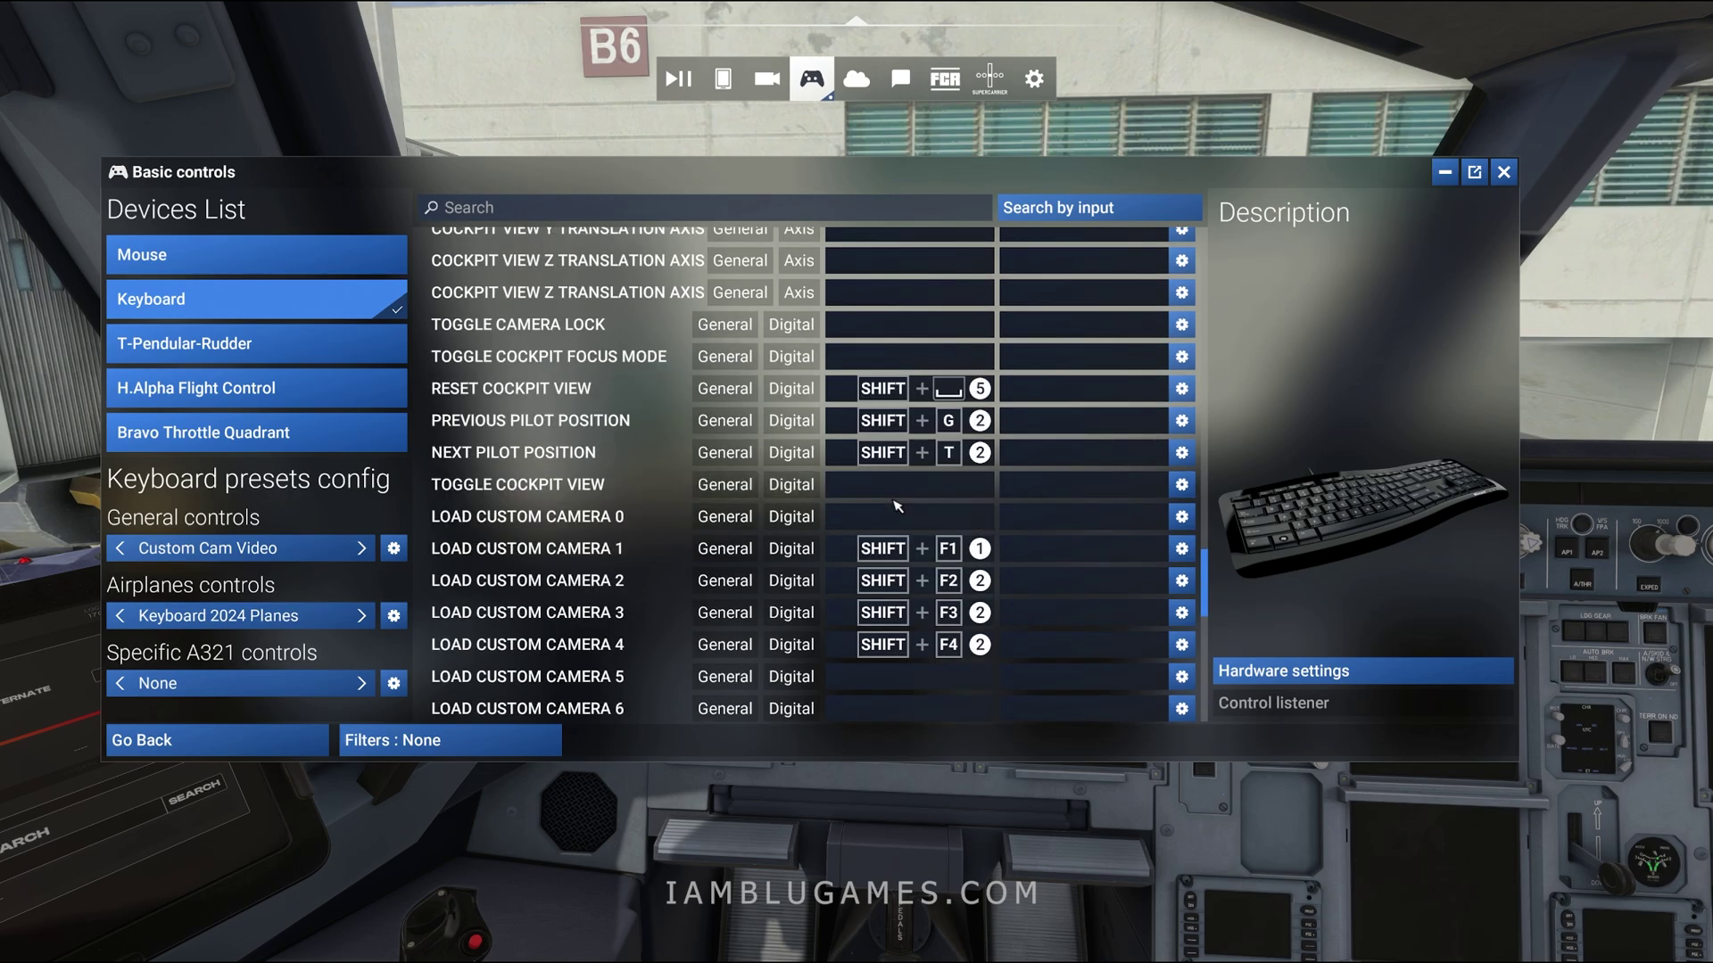
{"action": "scroll", "coordinate": [897, 505], "scroll_direction": "down", "scroll_amount": 2}
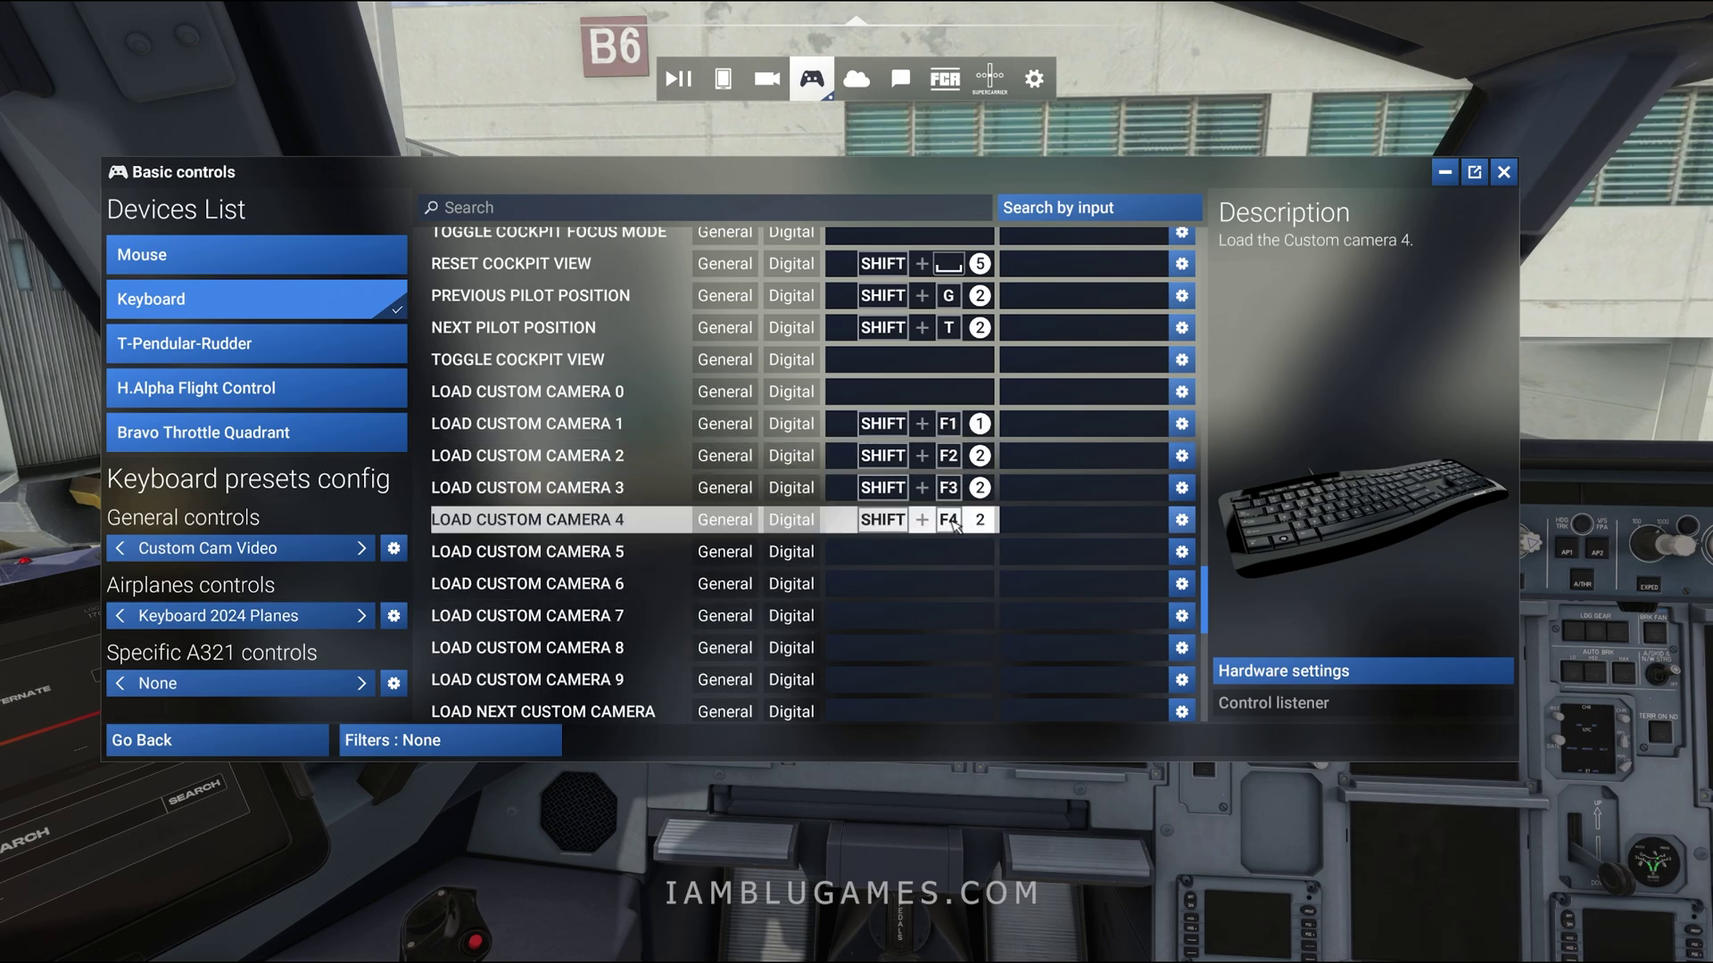
{"action": "scroll", "coordinate": [950, 522], "scroll_direction": "down", "scroll_amount": 5}
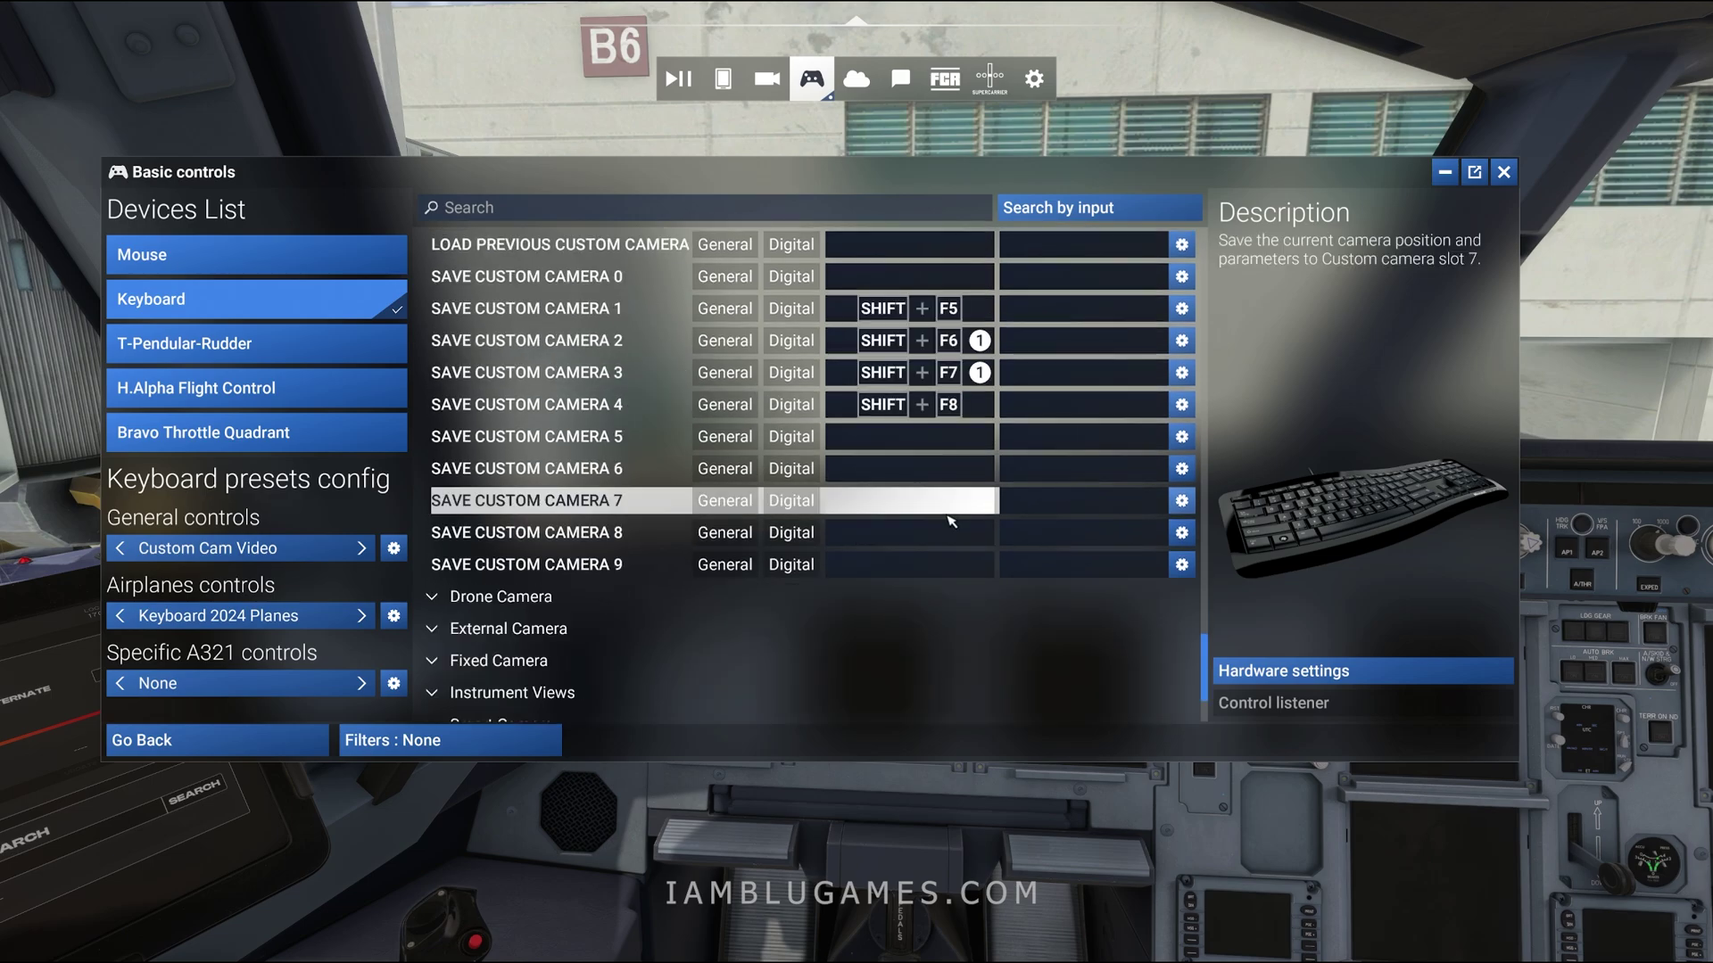
{"action": "scroll", "coordinate": [950, 509], "scroll_direction": "up", "scroll_amount": 1}
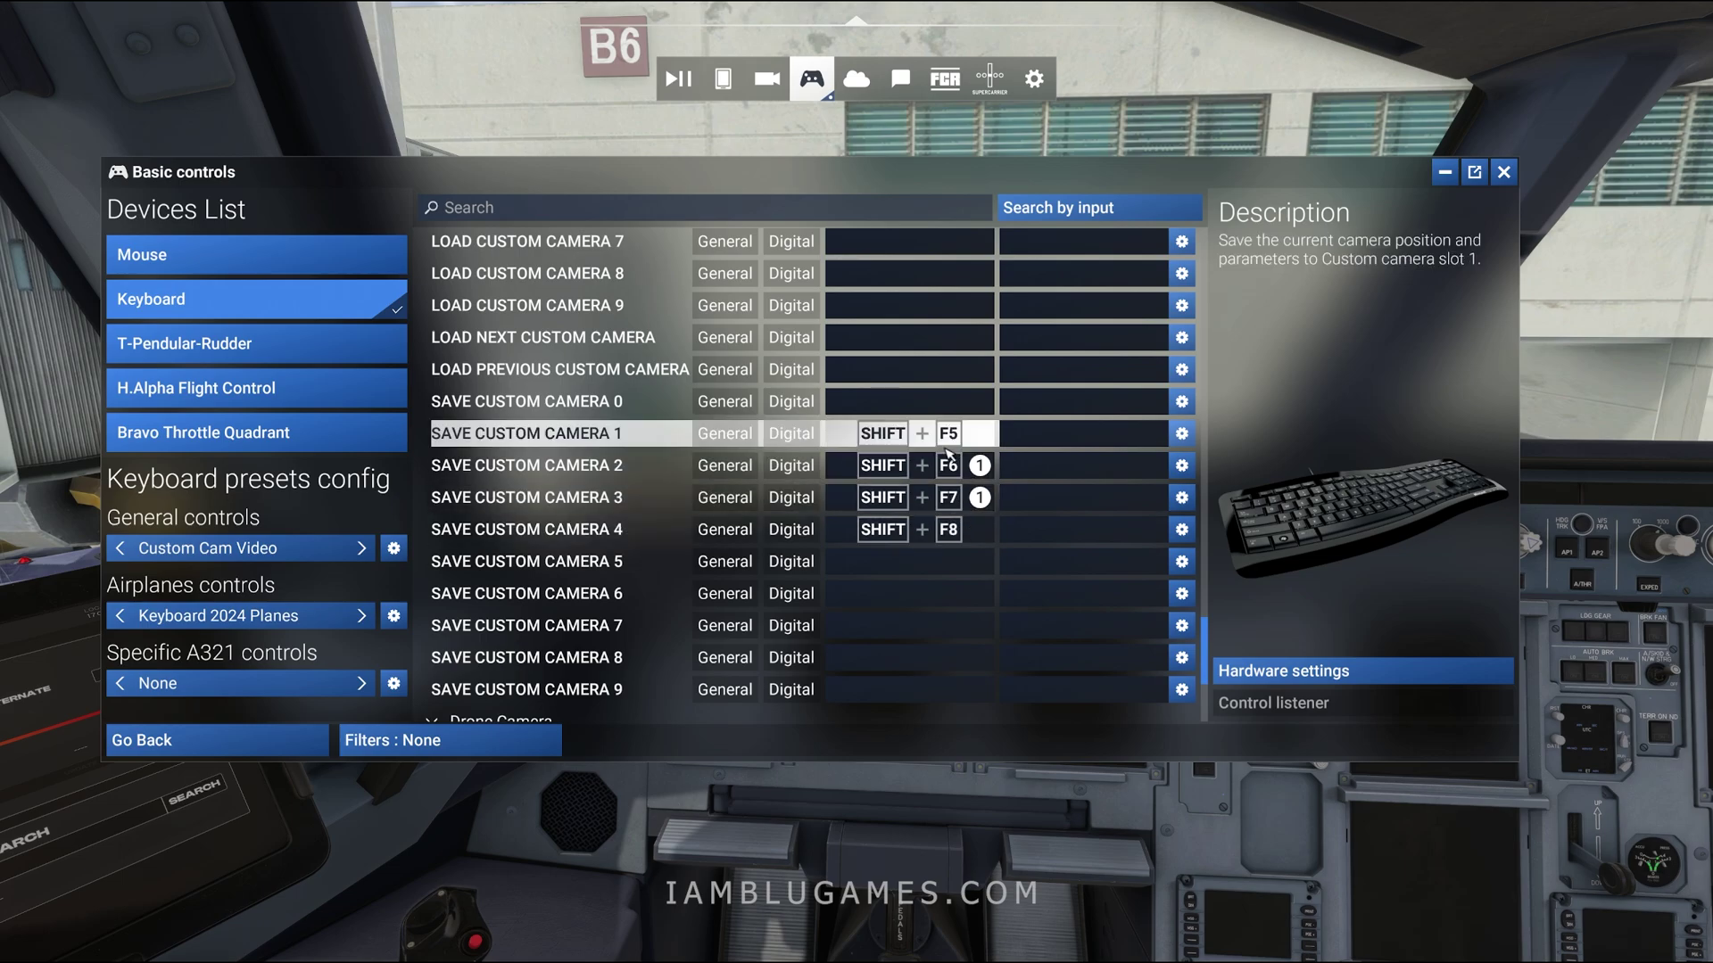
{"action": "scroll", "coordinate": [939, 526], "scroll_direction": "up", "scroll_amount": 4}
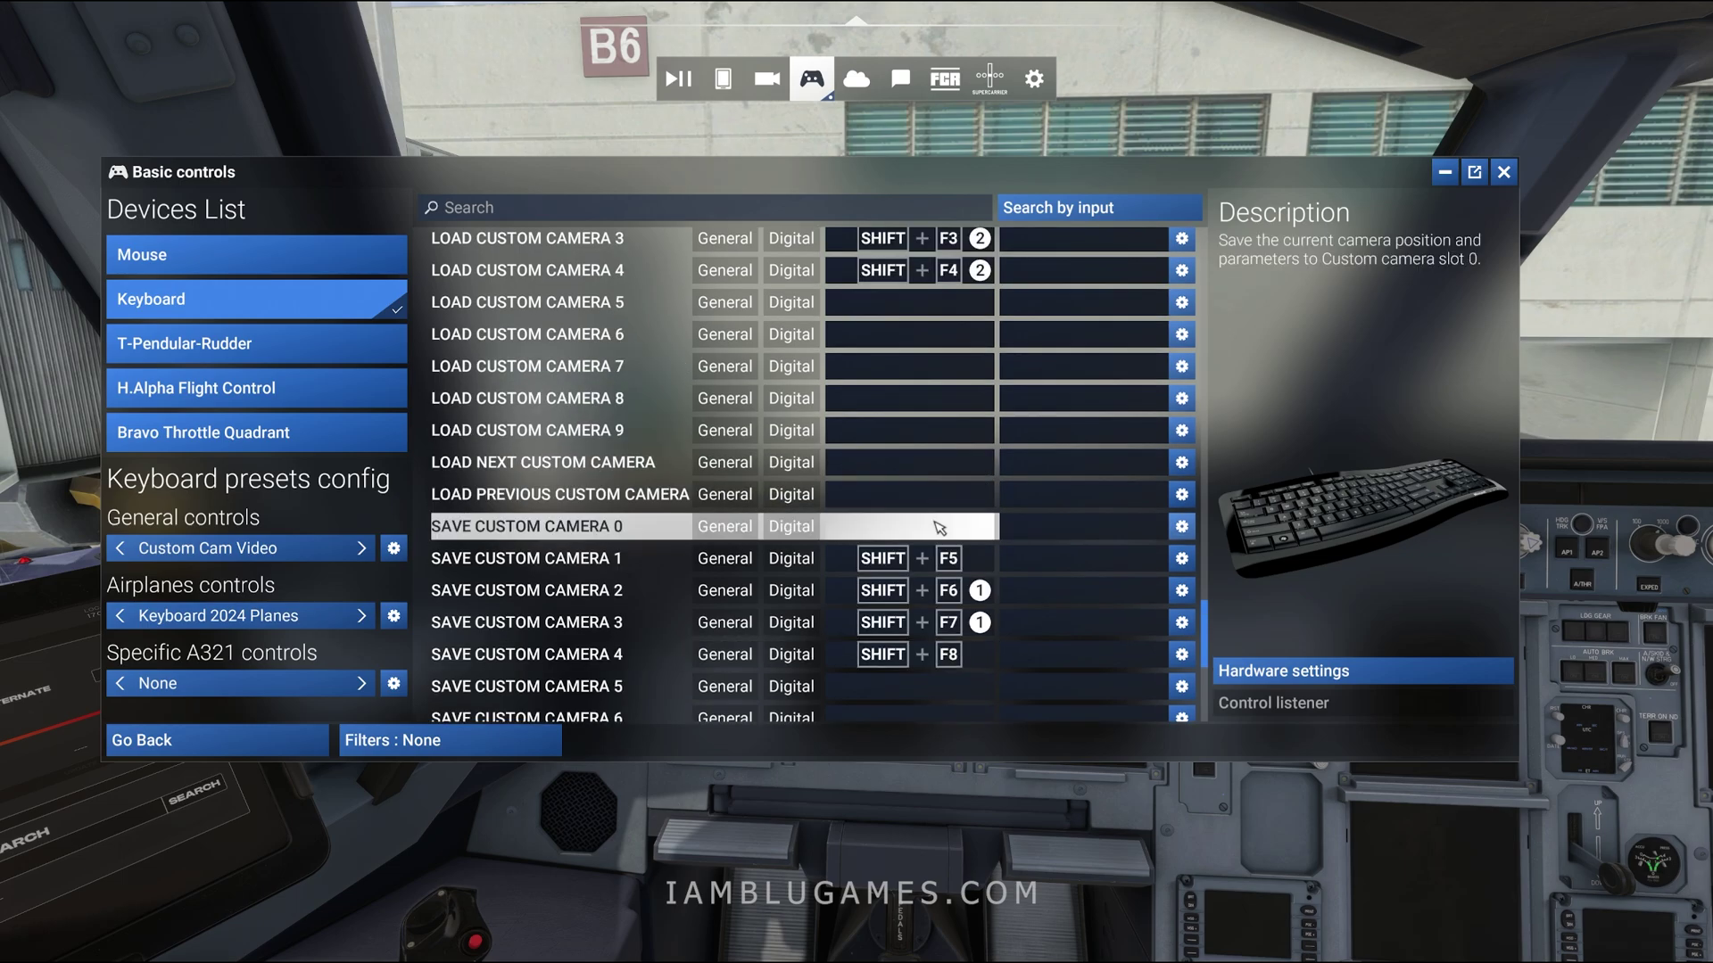
{"action": "scroll", "coordinate": [939, 527], "scroll_direction": "up", "scroll_amount": 2}
{"action": "scroll", "coordinate": [939, 526], "scroll_direction": "down", "scroll_amount": 6}
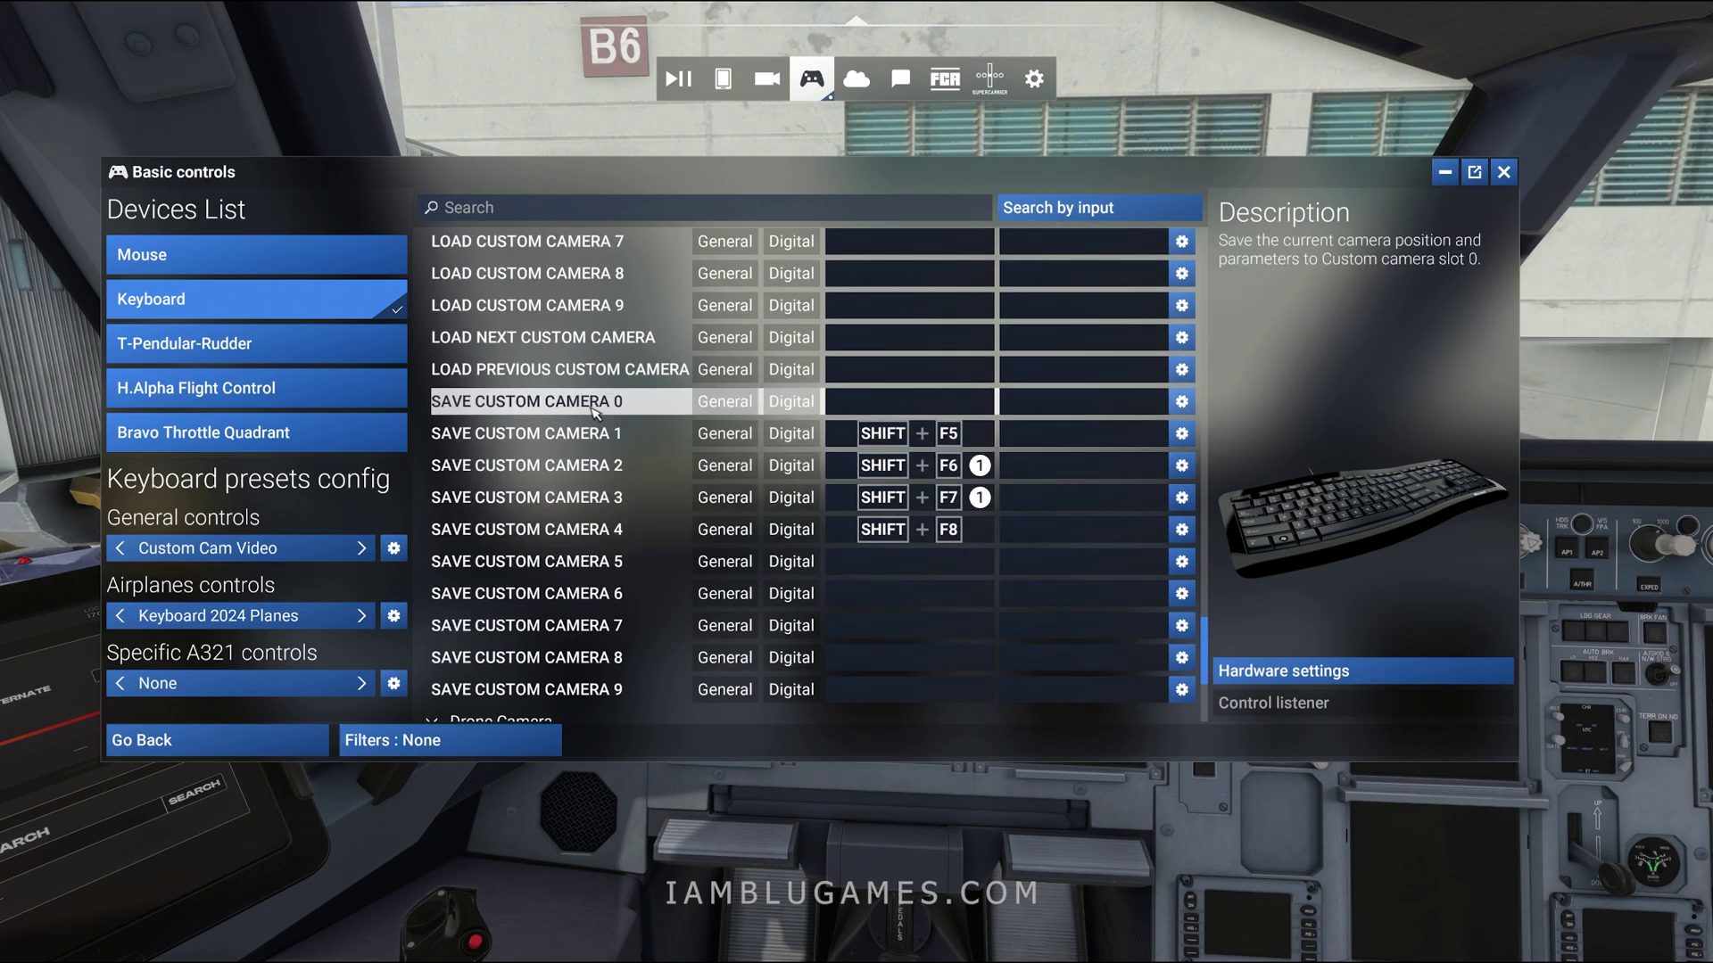
- Bind Save Custom Camera 0–3 to RIGHT CTRL + NUM 0 through NUM 3
{"action": "left_click", "coordinate": [905, 410]}
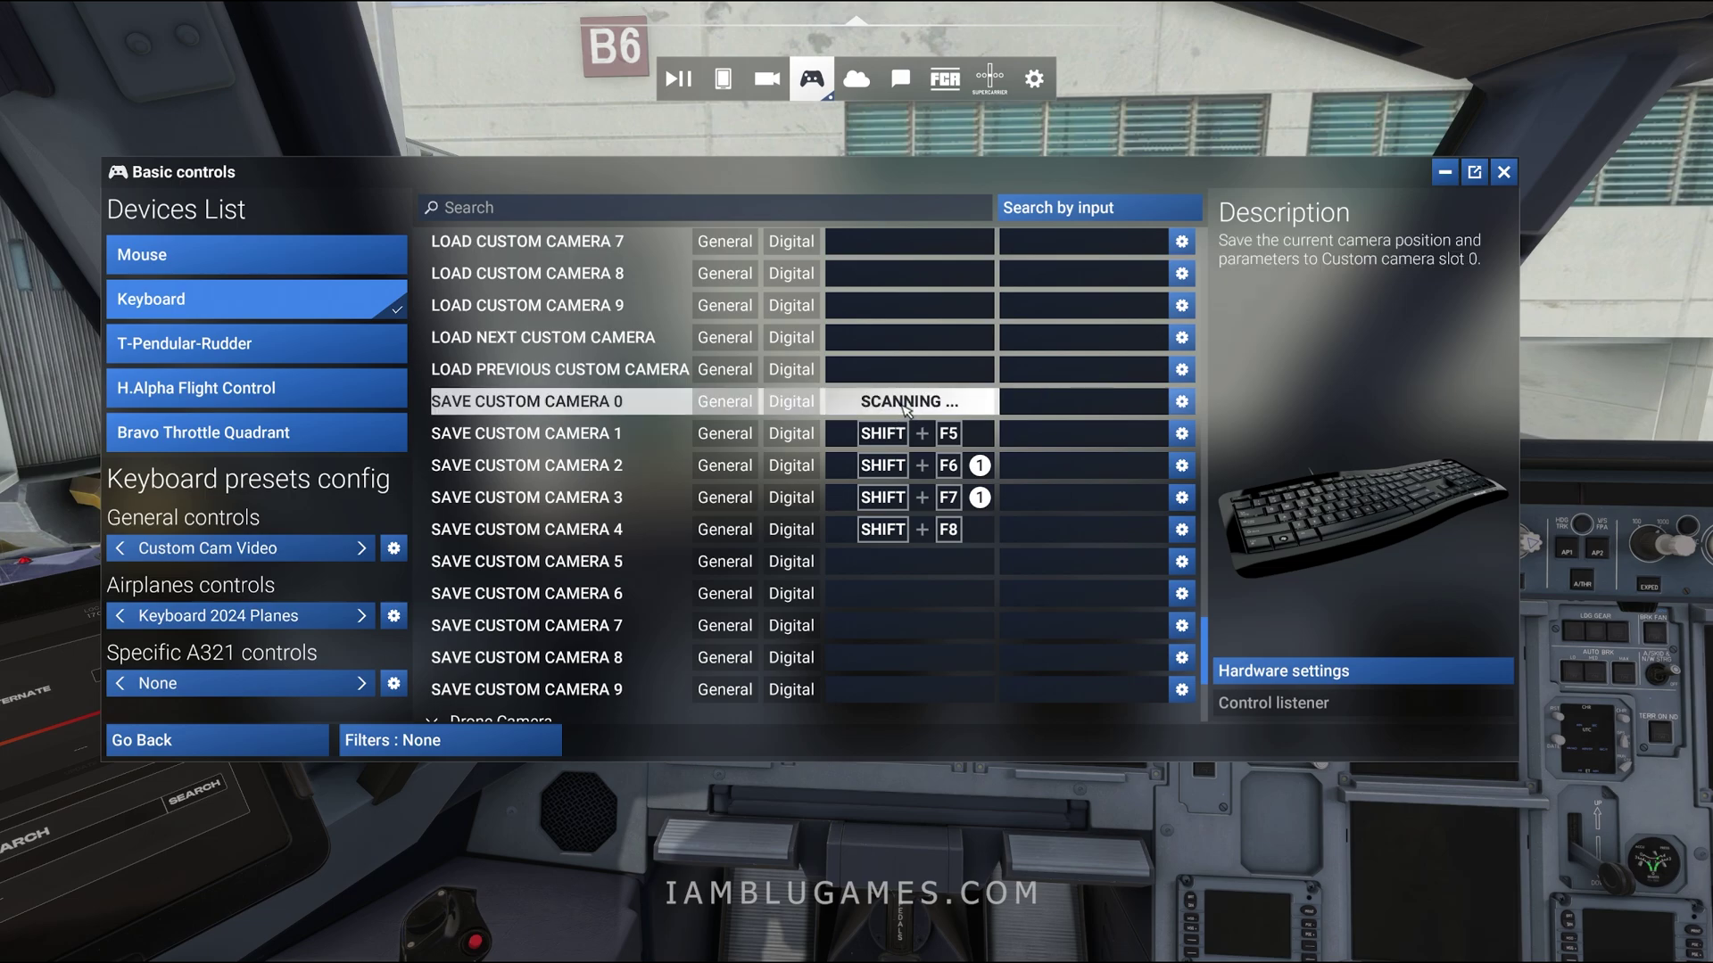
{"action": "key", "text": "ctrl+KP_0"}
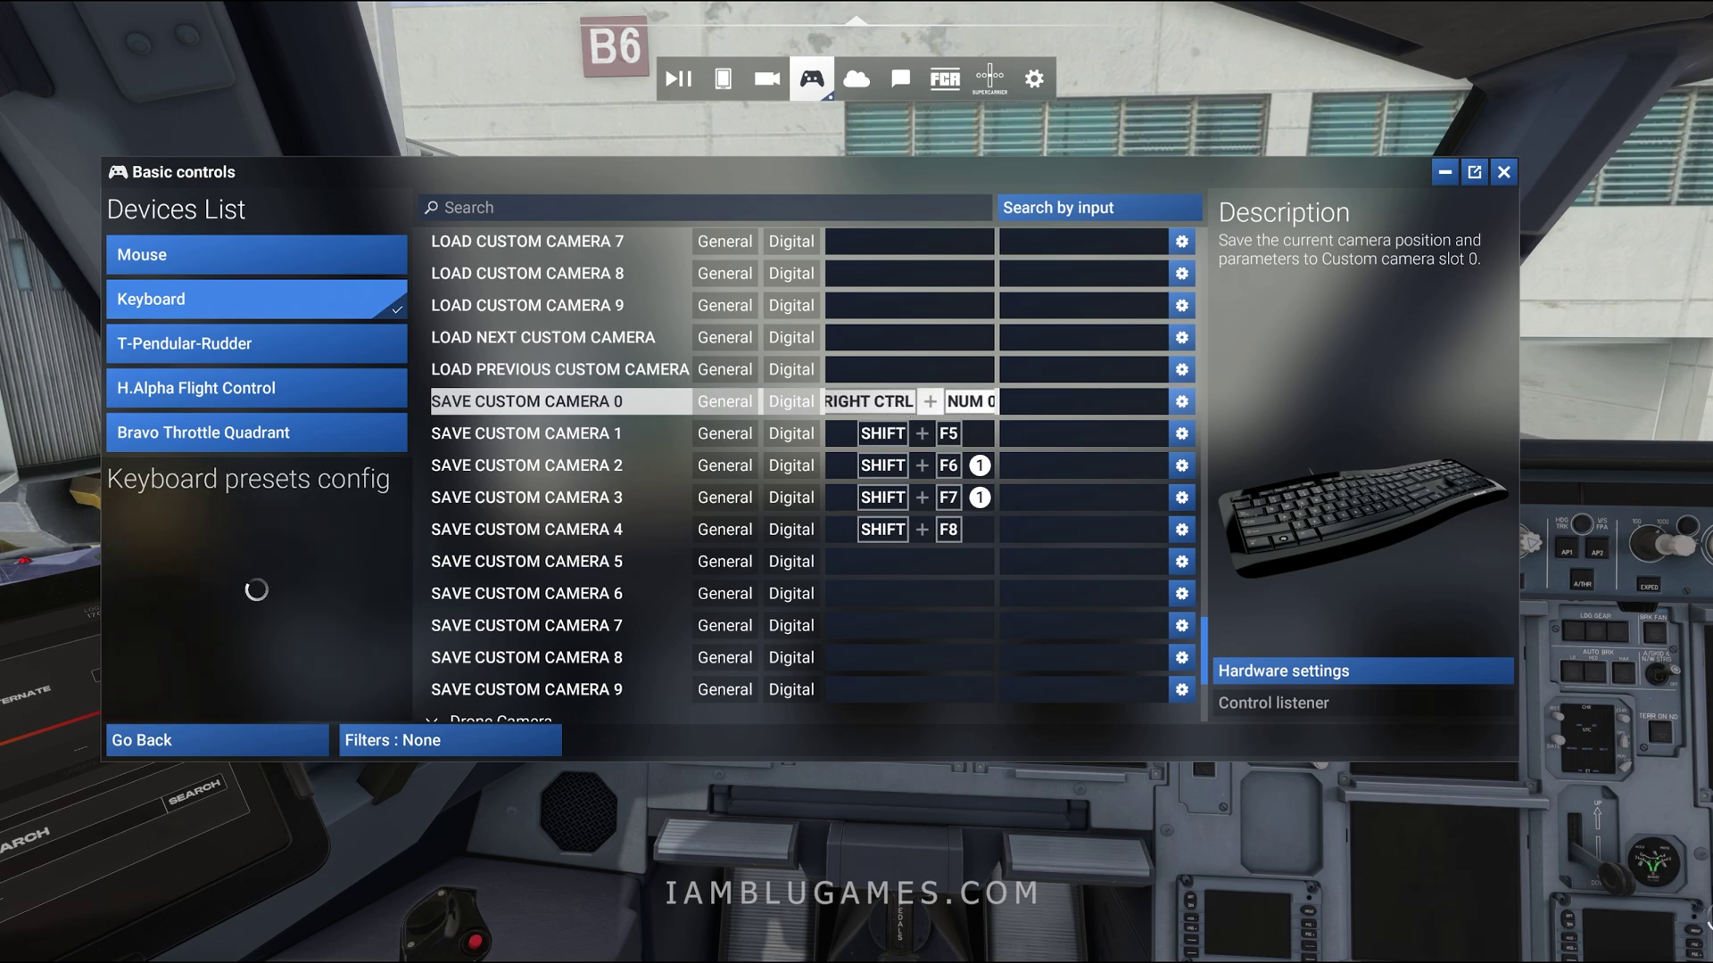
{"action": "left_click", "coordinate": [895, 434]}
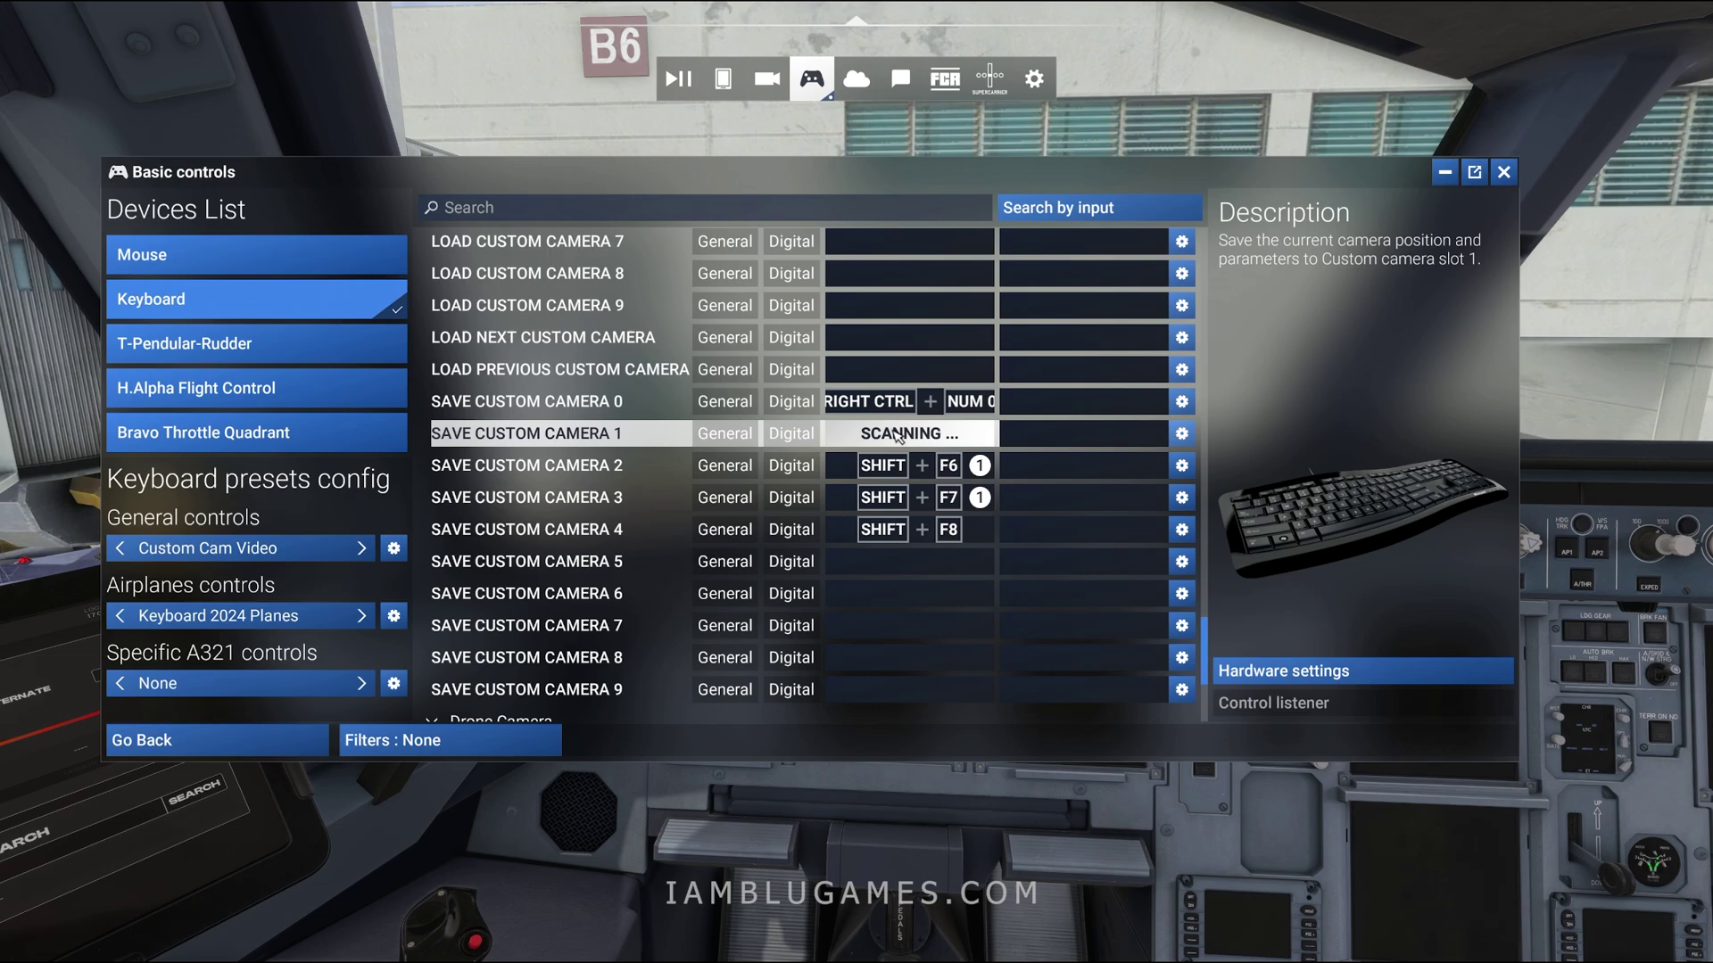
{"action": "key", "text": "ctrl+KP_1"}
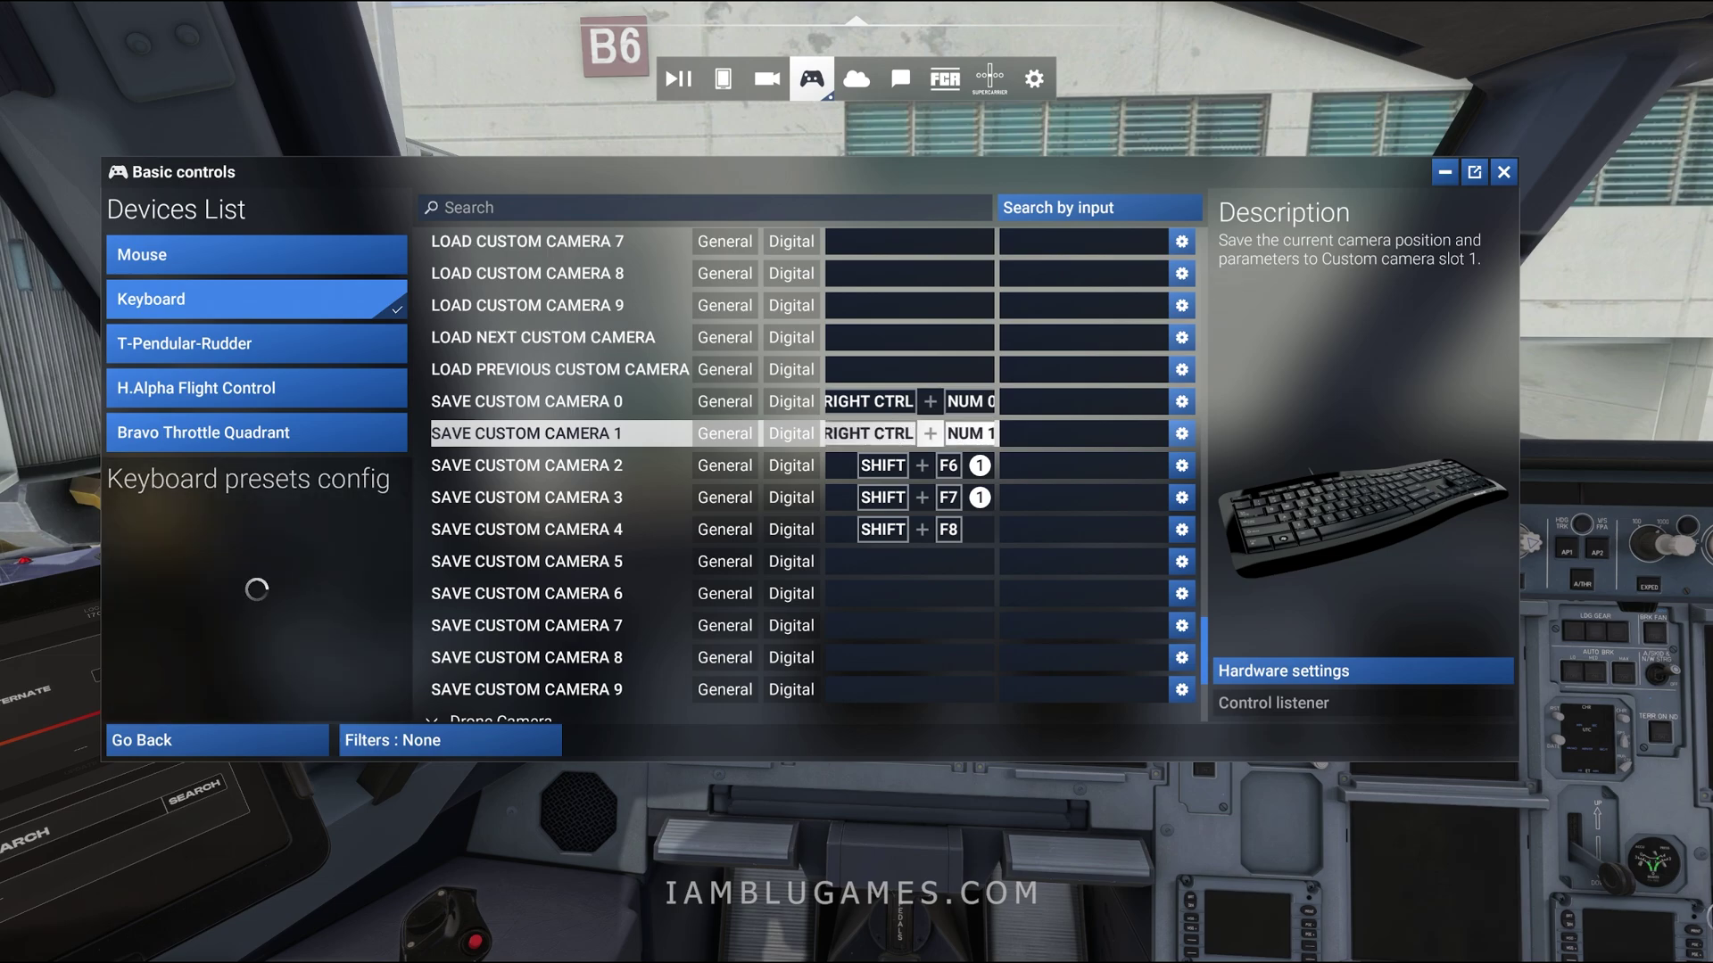
{"action": "left_click", "coordinate": [906, 466]}
{"action": "key", "text": "ctrl+KP_2"}
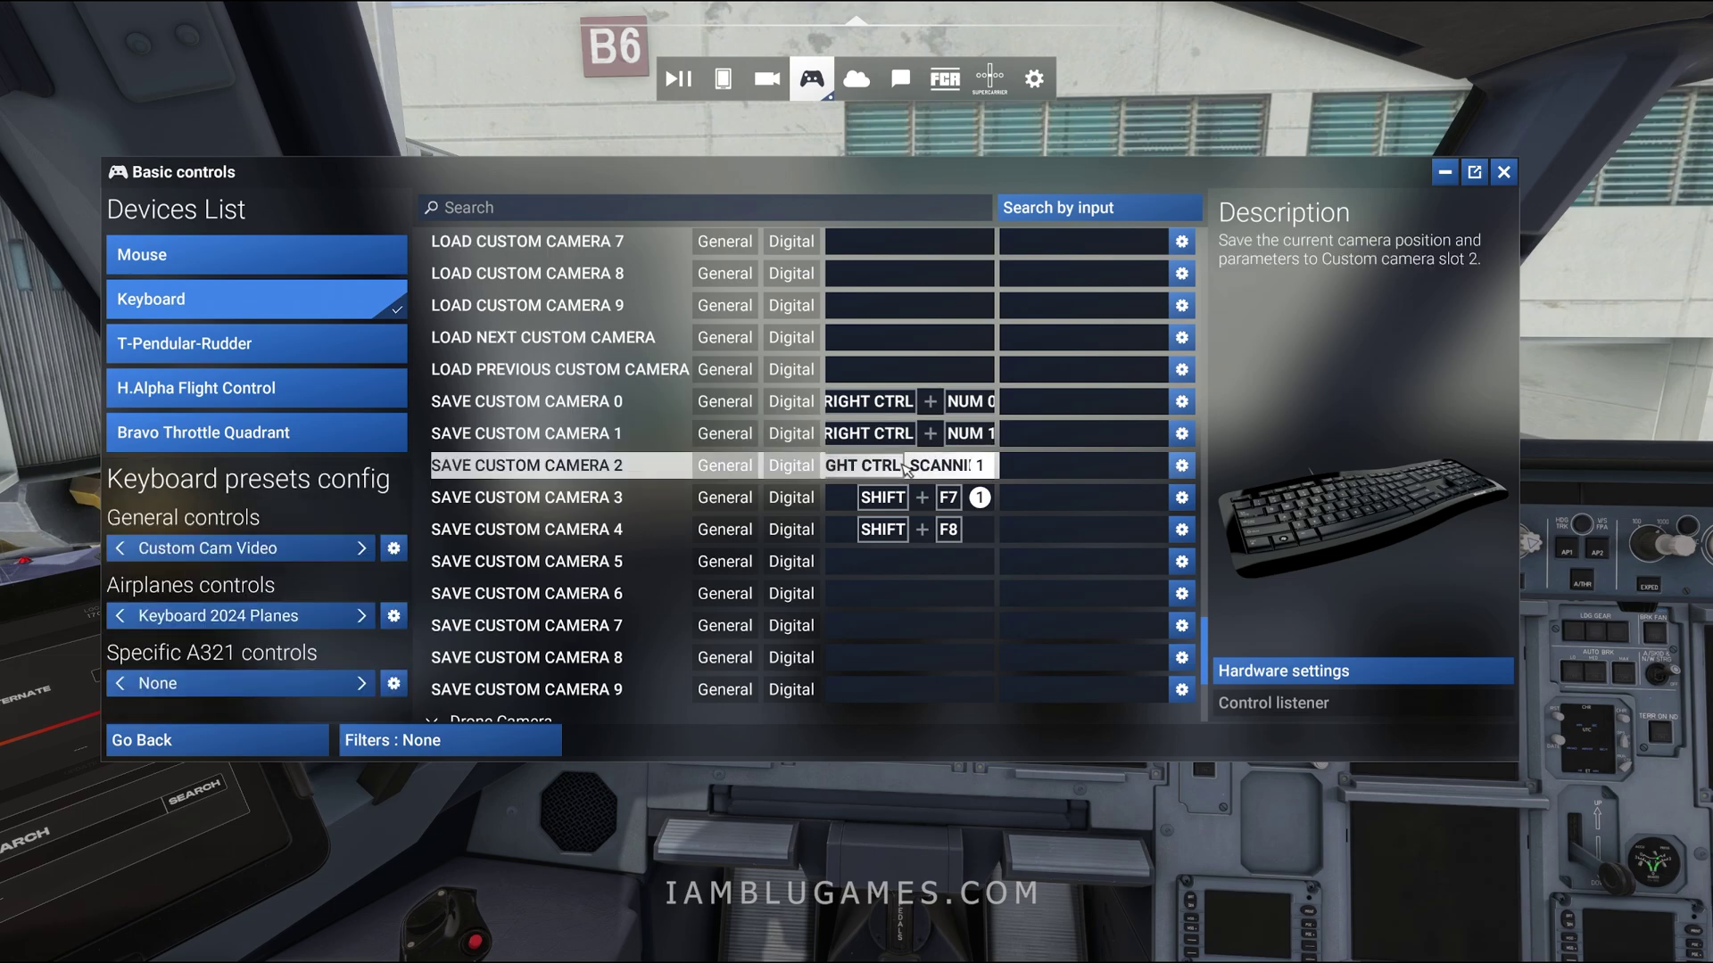
{"action": "left_click", "coordinate": [906, 498]}
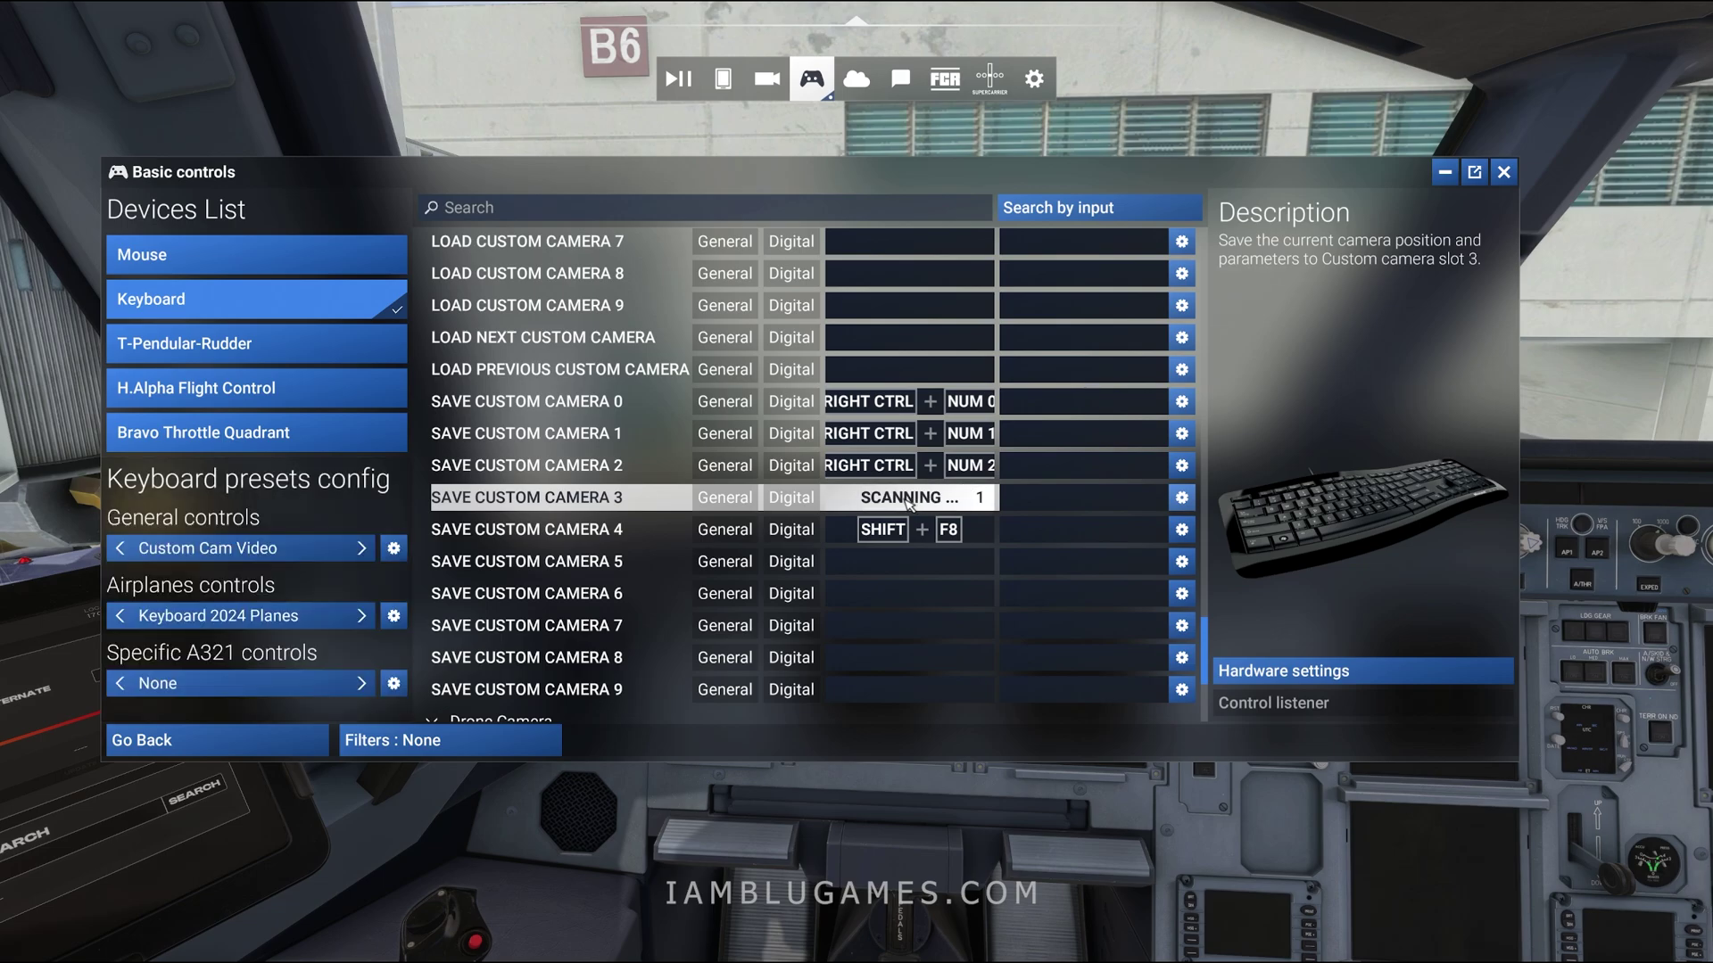
{"action": "key", "text": "ctrl+KP_3"}
- Bind Save Custom Camera 4–6 to RIGHT CTRL + NUM 4–6 and select slot 7
{"action": "left_click", "coordinate": [907, 530]}
{"action": "key", "text": "ctrl+KP_4"}
{"action": "left_click", "coordinate": [906, 562]}
{"action": "key", "text": "ctrl+KP_5"}
{"action": "left_click", "coordinate": [907, 594]}
{"action": "key", "text": "ctrl+KP_6"}
{"action": "left_click", "coordinate": [907, 626]}
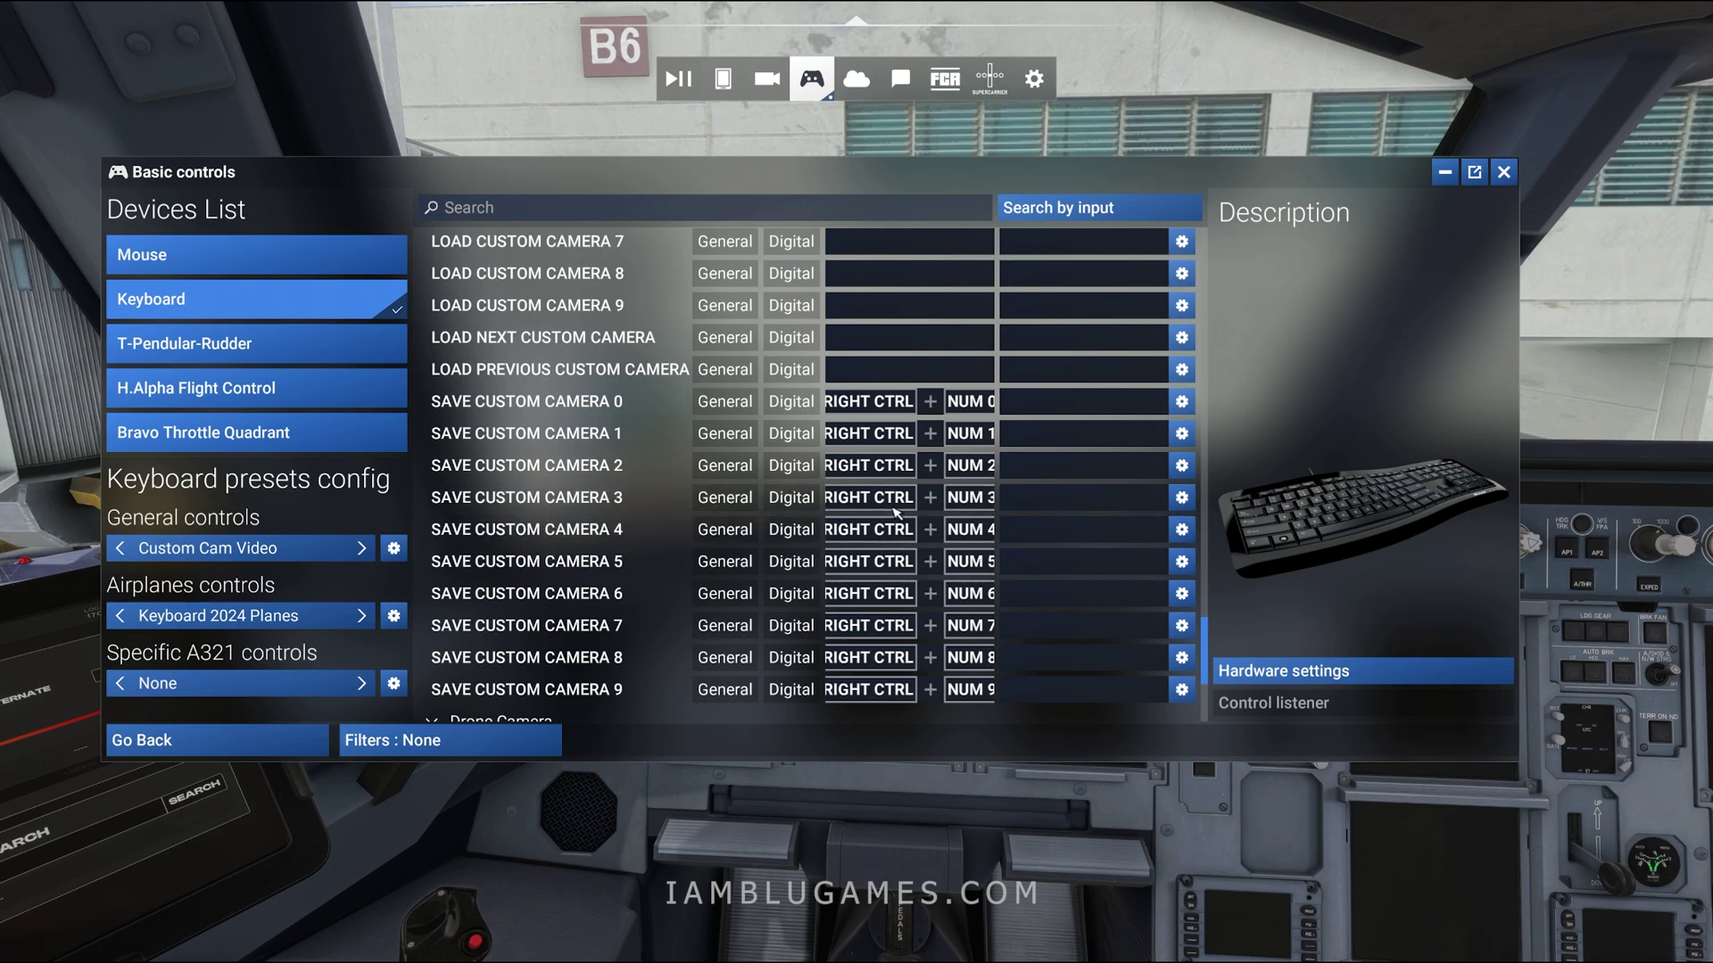
{"action": "scroll", "coordinate": [865, 527], "scroll_direction": "up", "scroll_amount": 5}
{"action": "scroll", "coordinate": [834, 446], "scroll_direction": "down", "scroll_amount": 5}
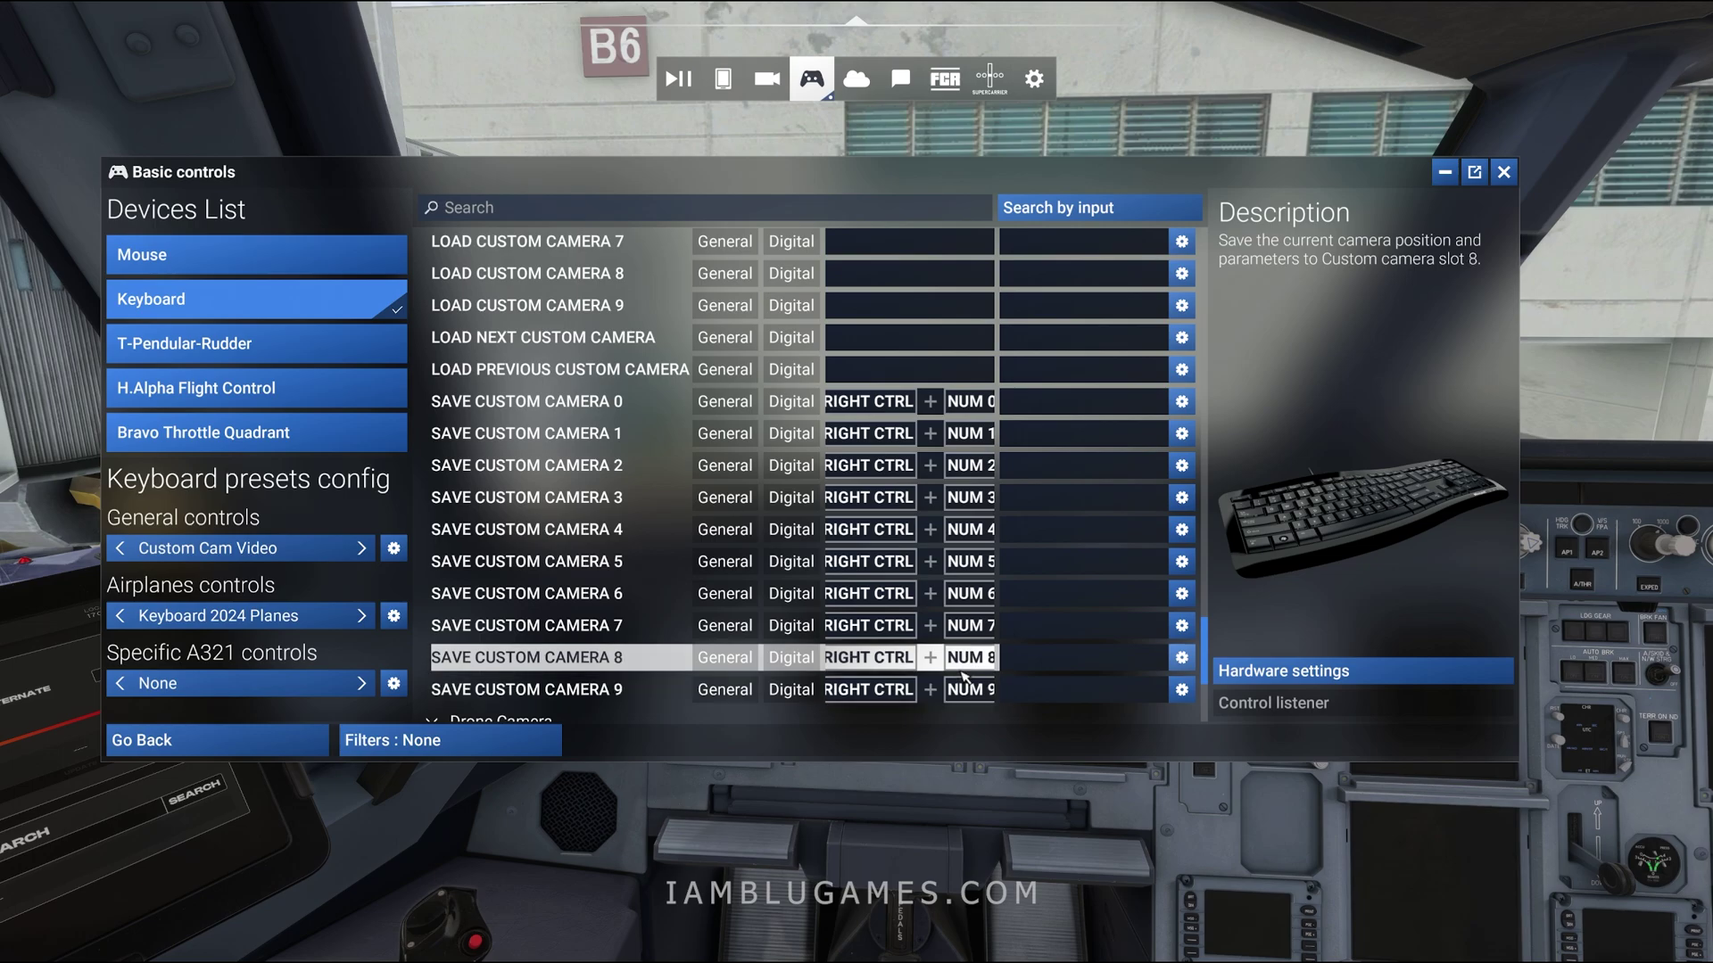
{"action": "scroll", "coordinate": [964, 687], "scroll_direction": "up", "scroll_amount": 5}
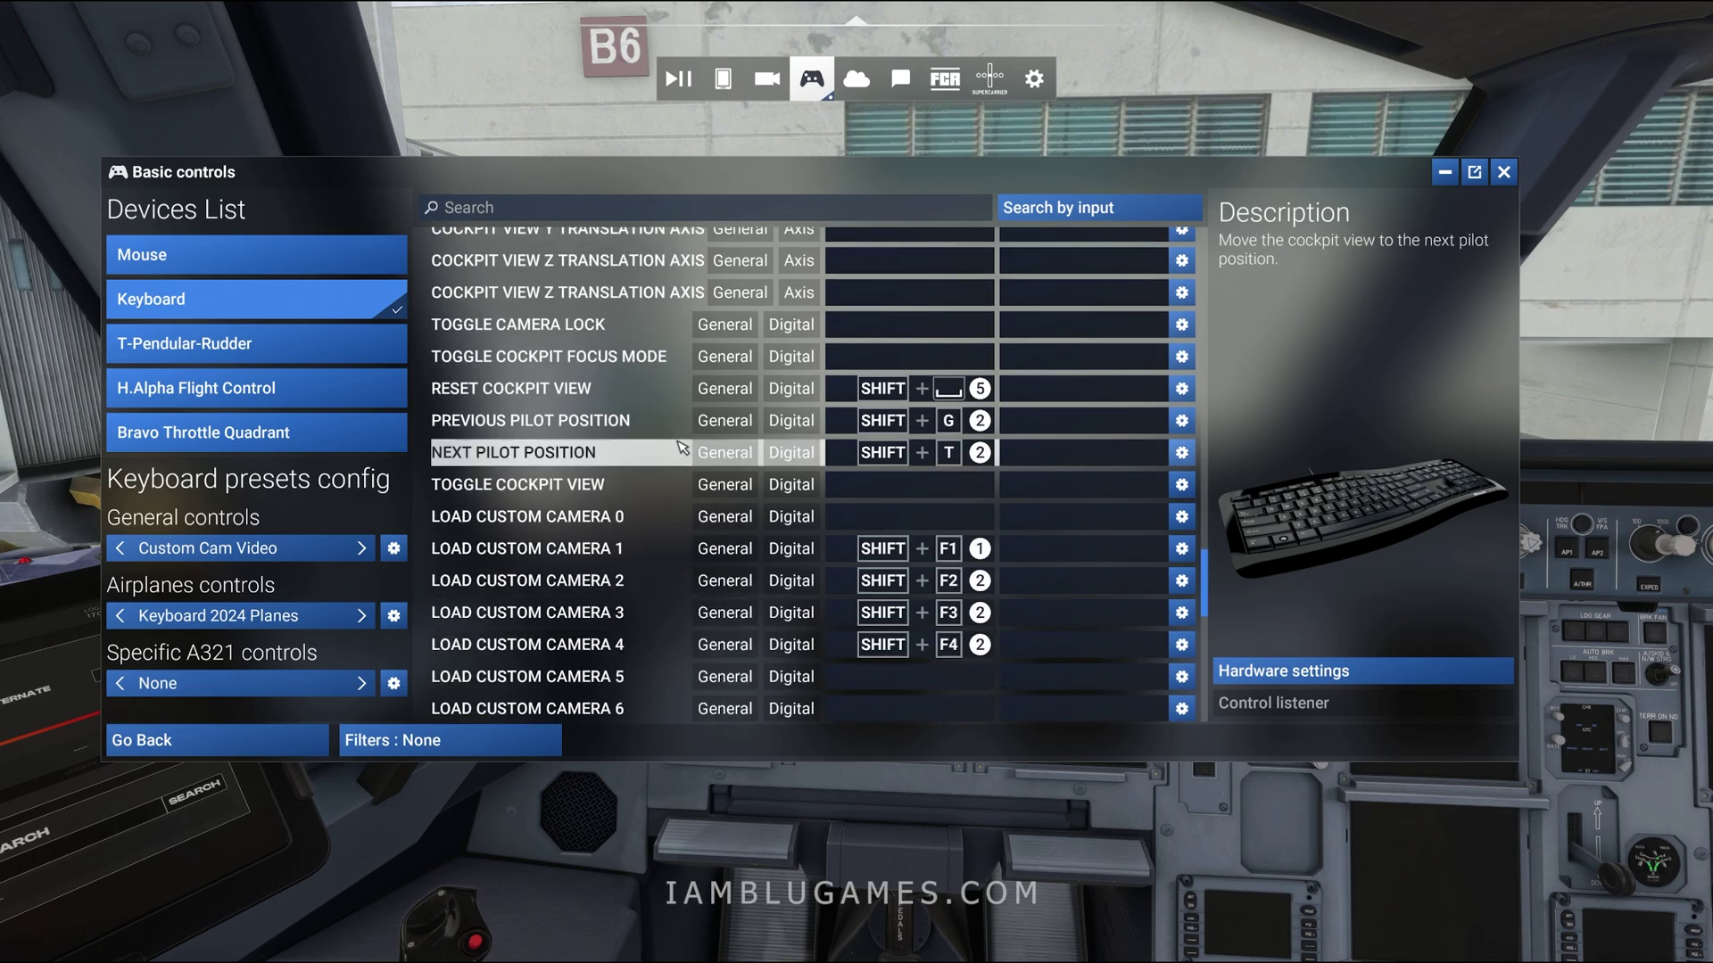
- Bind Load Custom Camera 0–3 to NUM 0 through NUM 3
{"action": "left_click", "coordinate": [928, 520]}
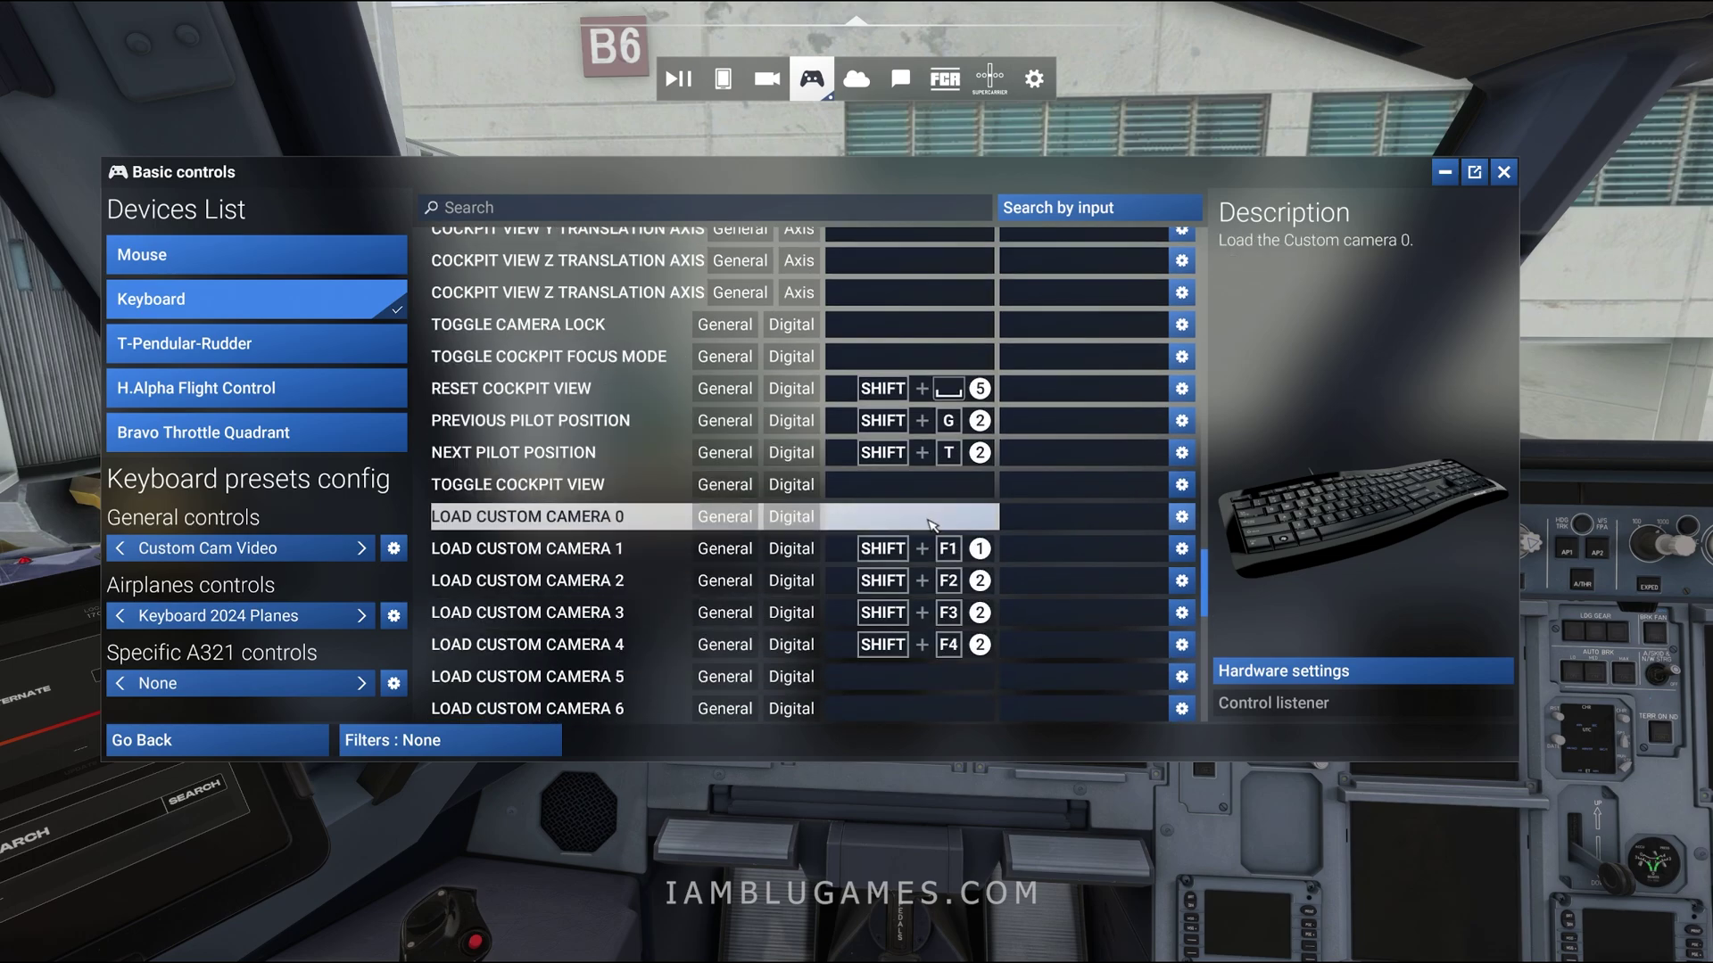
{"action": "key", "text": "KP_0"}
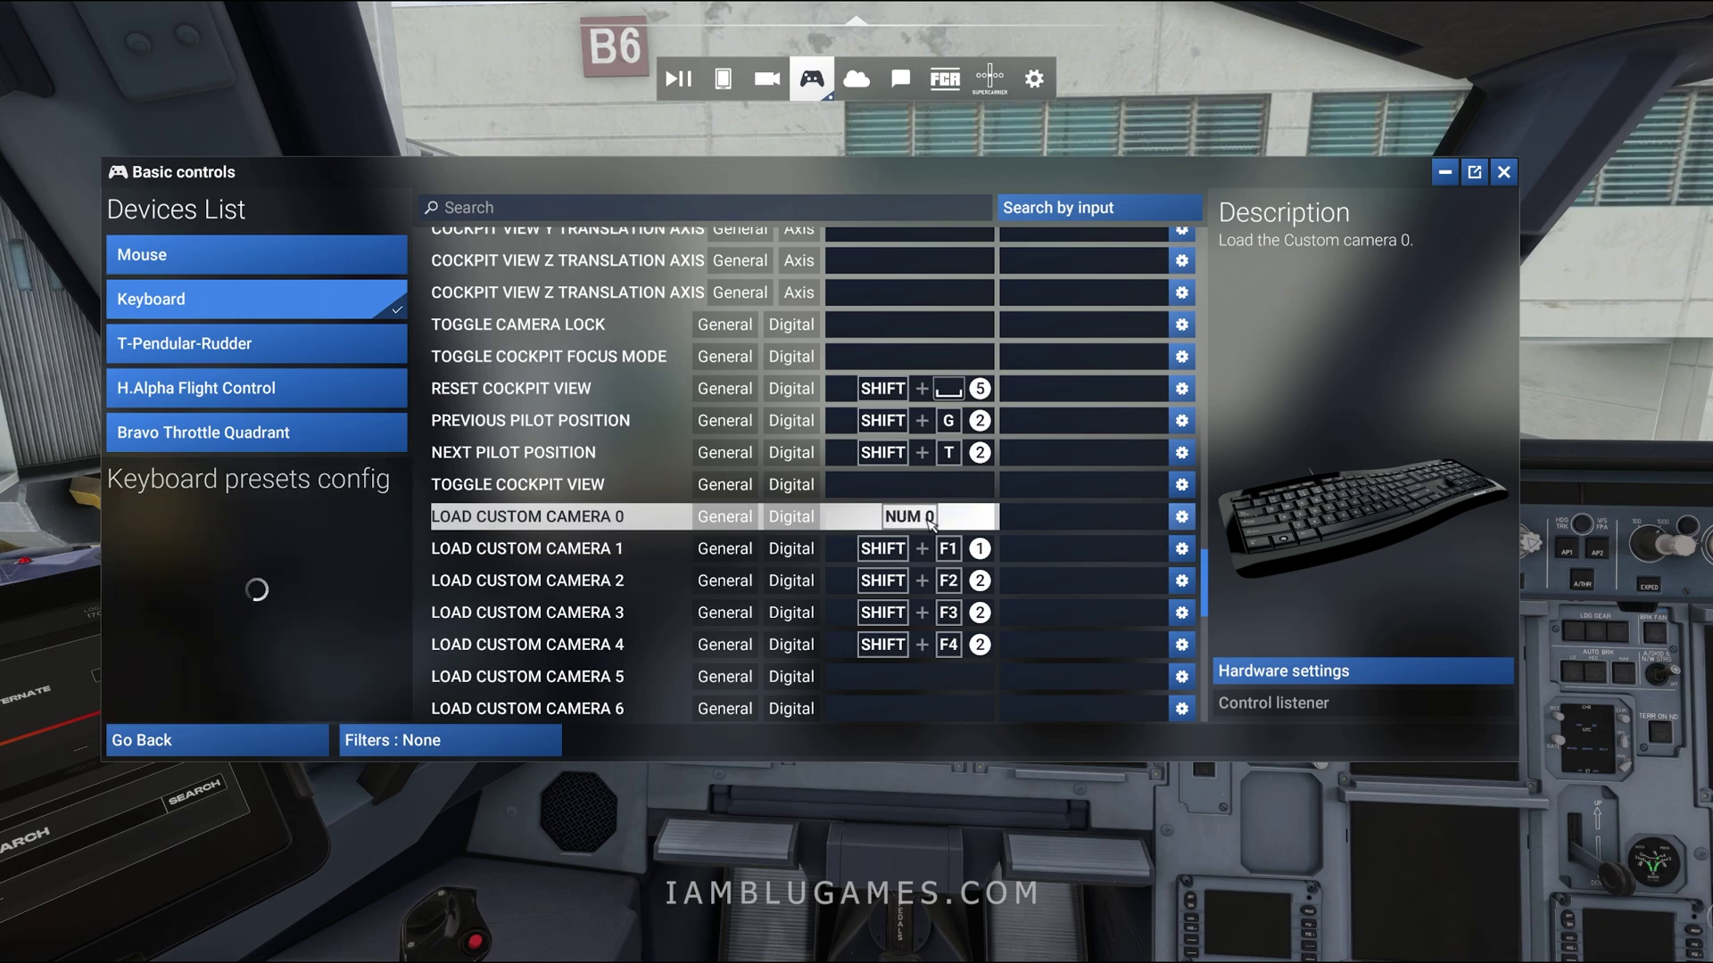
{"action": "left_click", "coordinate": [919, 549]}
{"action": "key", "text": "KP_1"}
{"action": "left_click", "coordinate": [919, 581]}
{"action": "key", "text": "KP_2"}
{"action": "left_click", "coordinate": [915, 611]}
{"action": "key", "text": "KP_3"}
- Close the controls settings and return to the cockpit
{"action": "scroll", "coordinate": [924, 500], "scroll_direction": "down", "scroll_amount": 5}
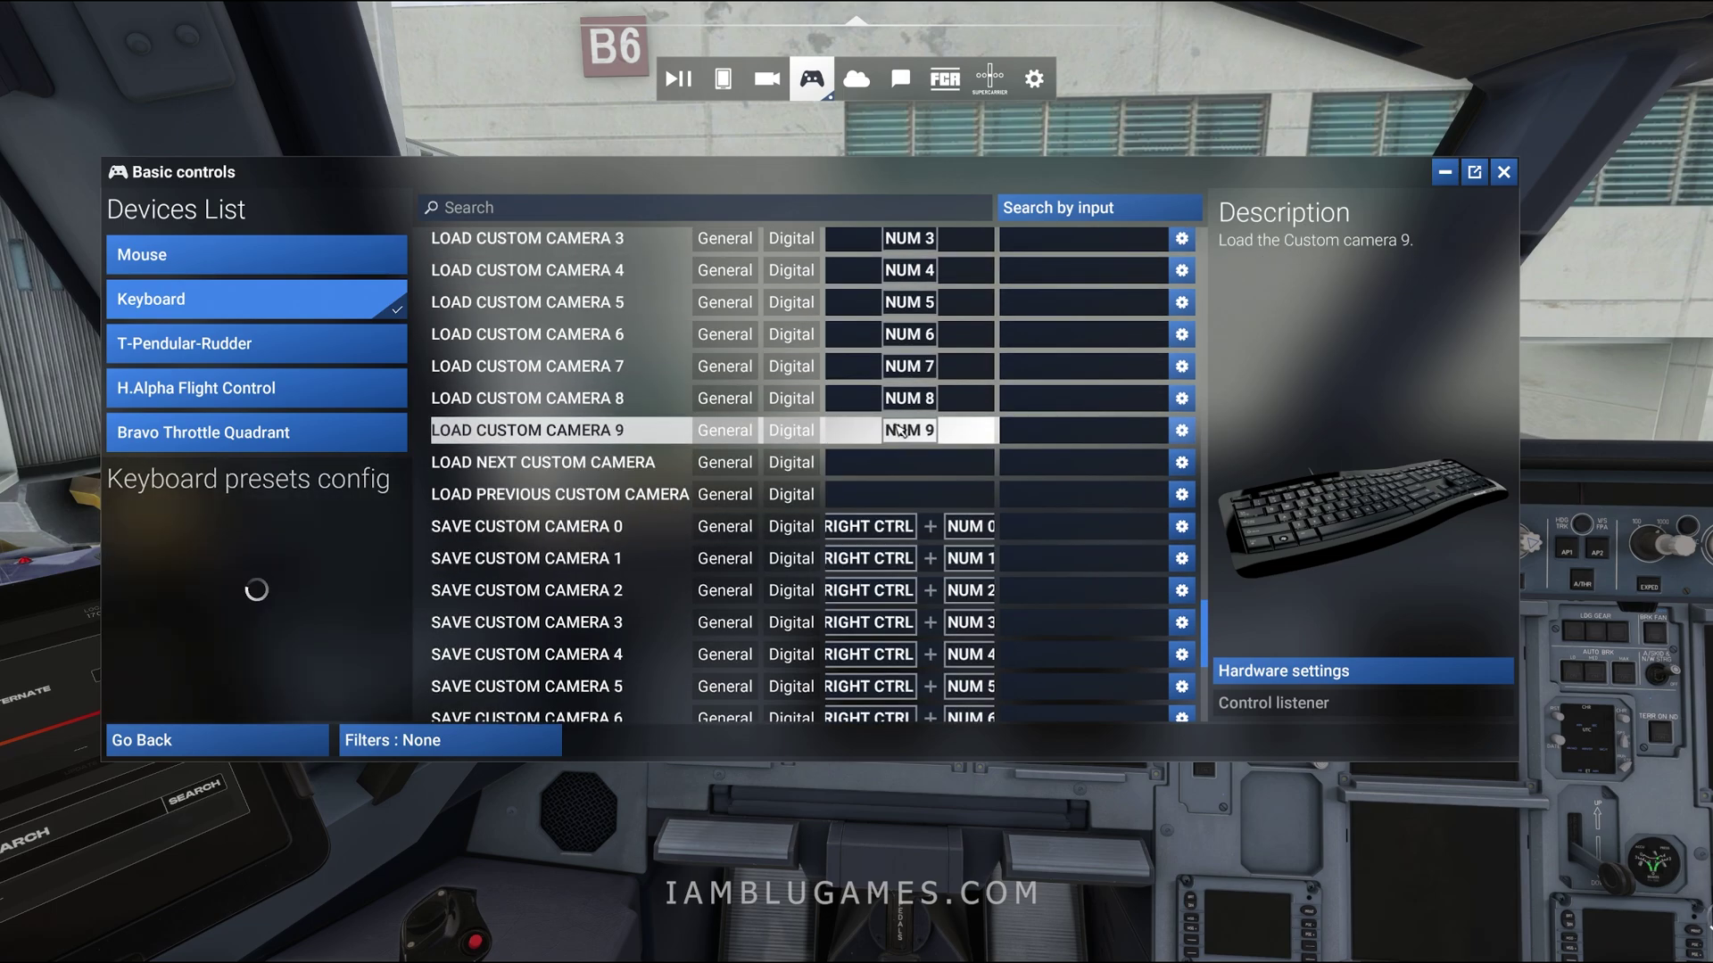
{"action": "scroll", "coordinate": [910, 397], "scroll_direction": "up", "scroll_amount": 4}
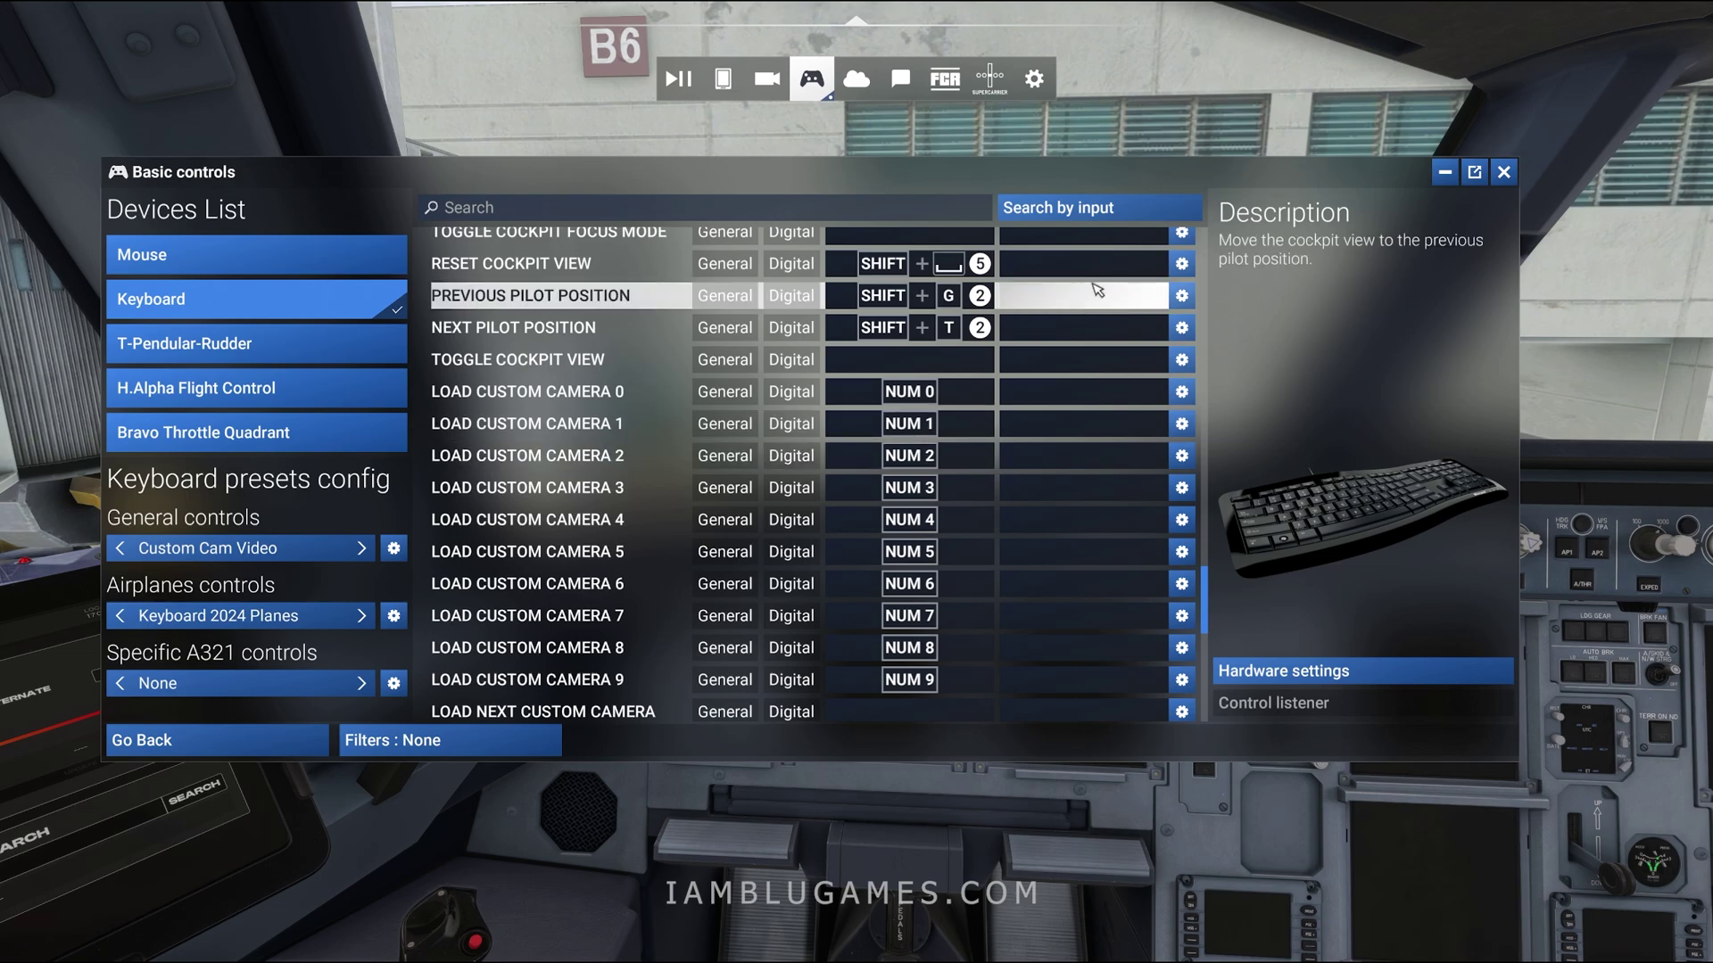
{"action": "left_click", "coordinate": [1501, 173]}
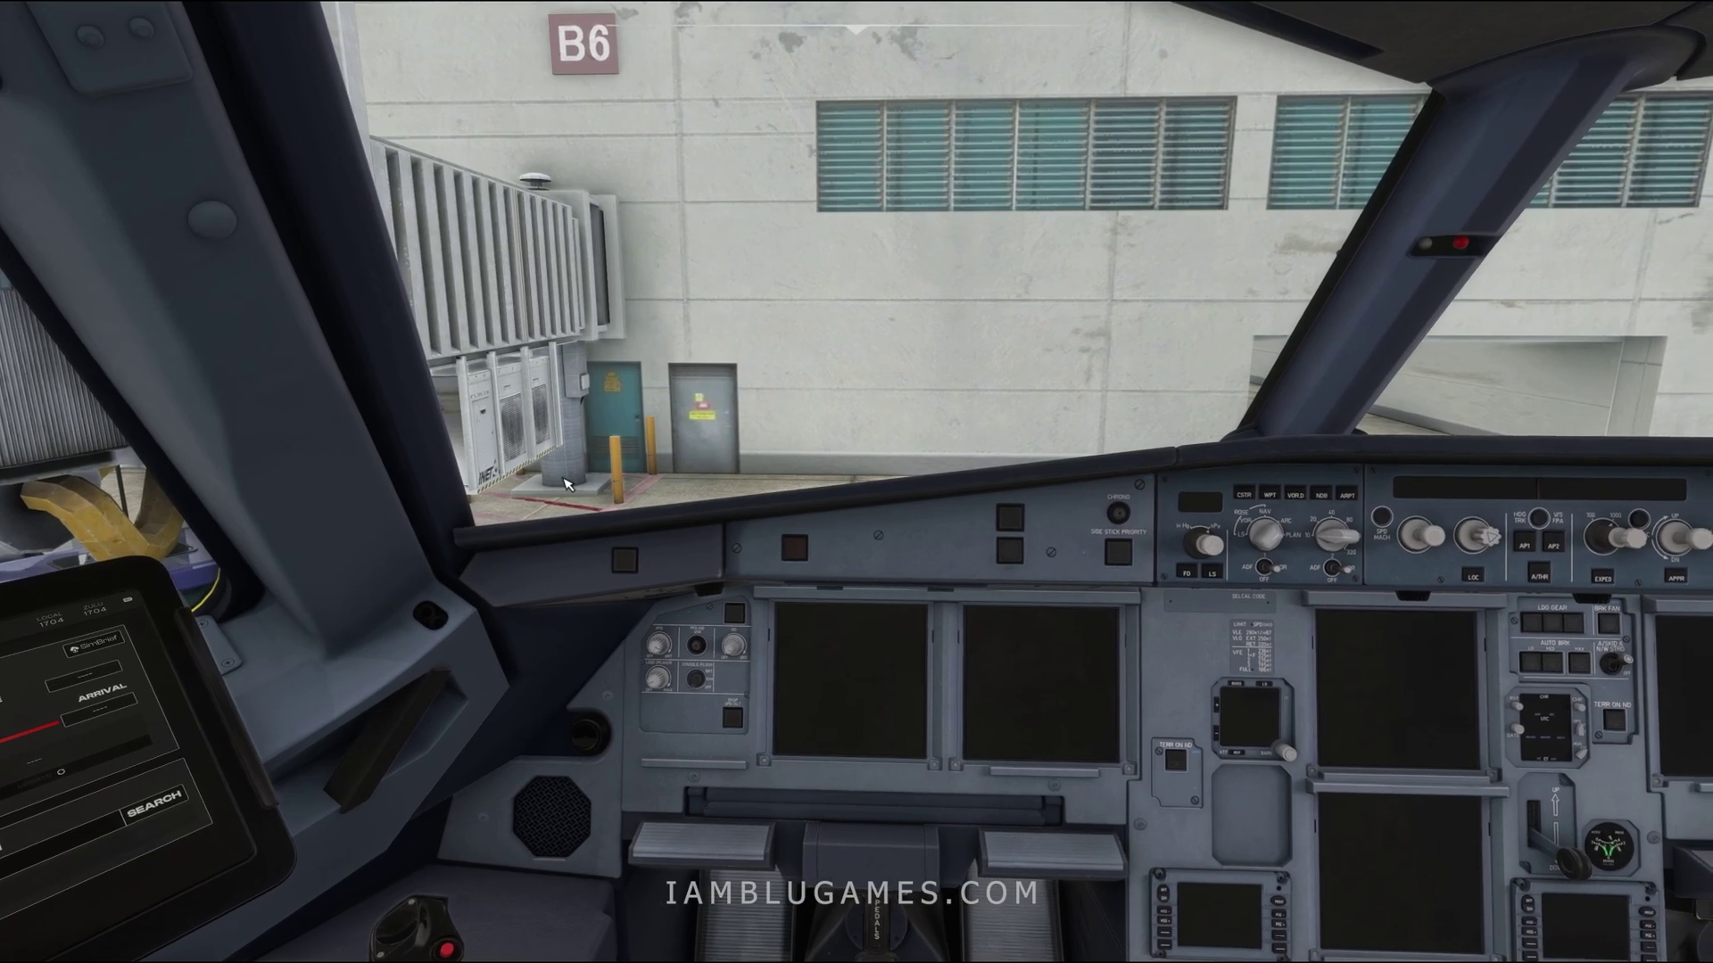
- Recall saved views: windshield, instrument panel and pedestal, close panel, and back to windshield
{"action": "key", "text": "Right"}
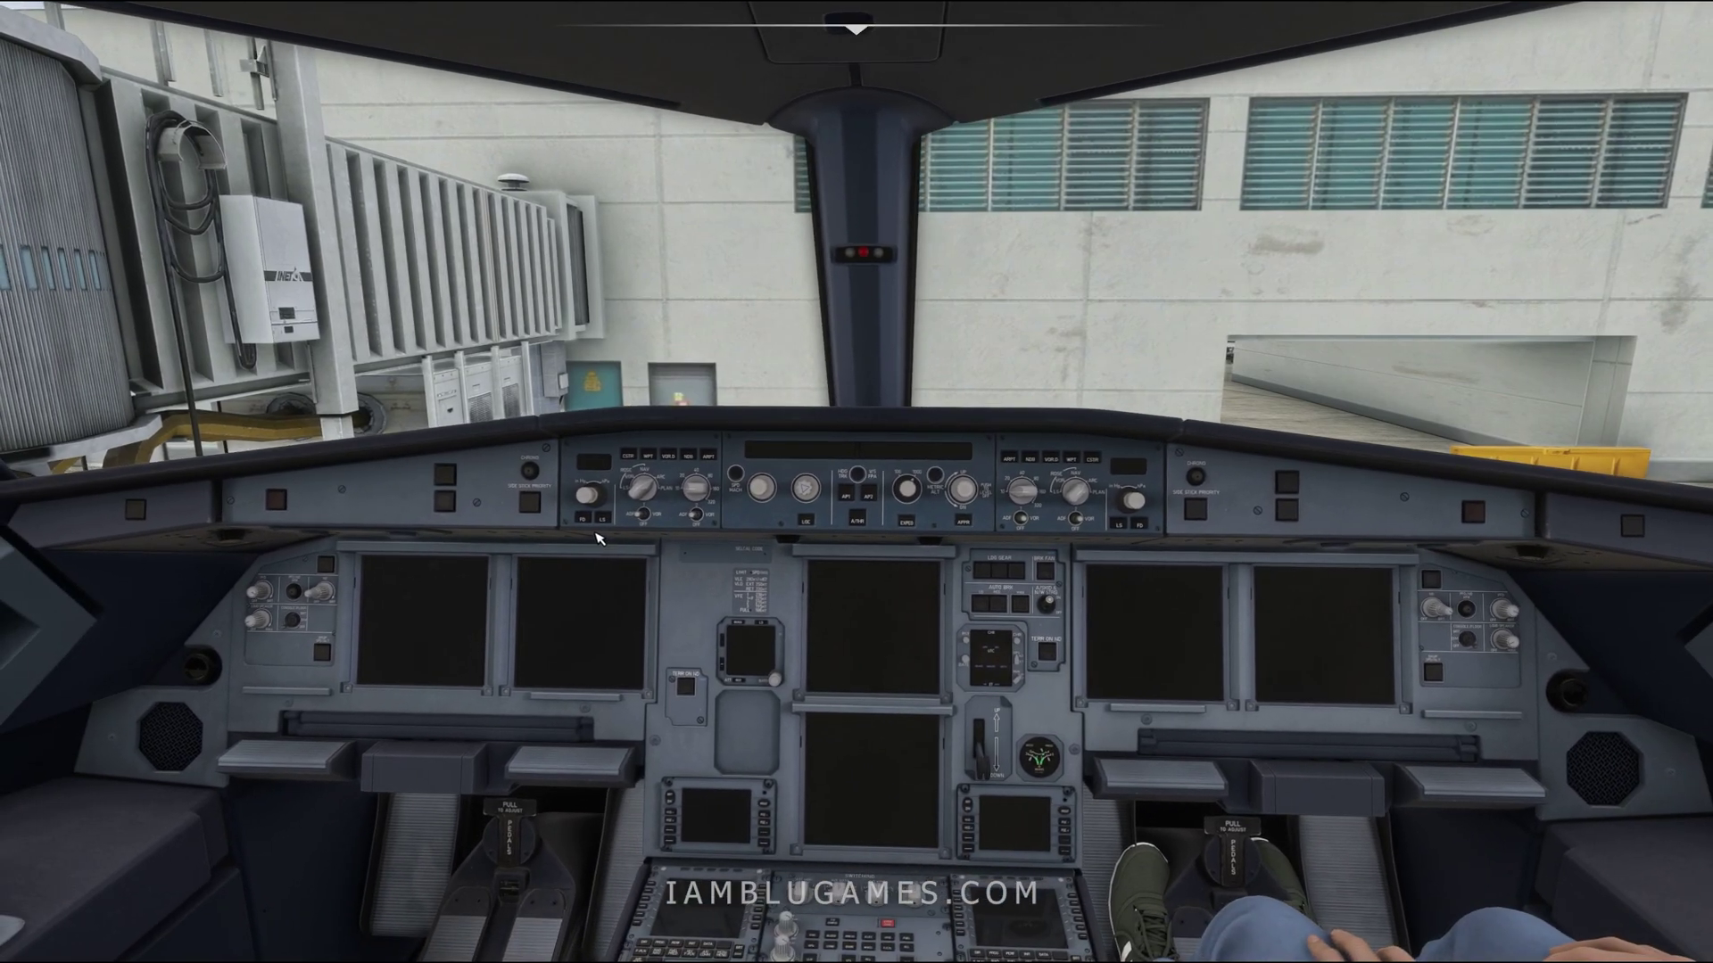
{"action": "key", "text": "ctrl+space"}
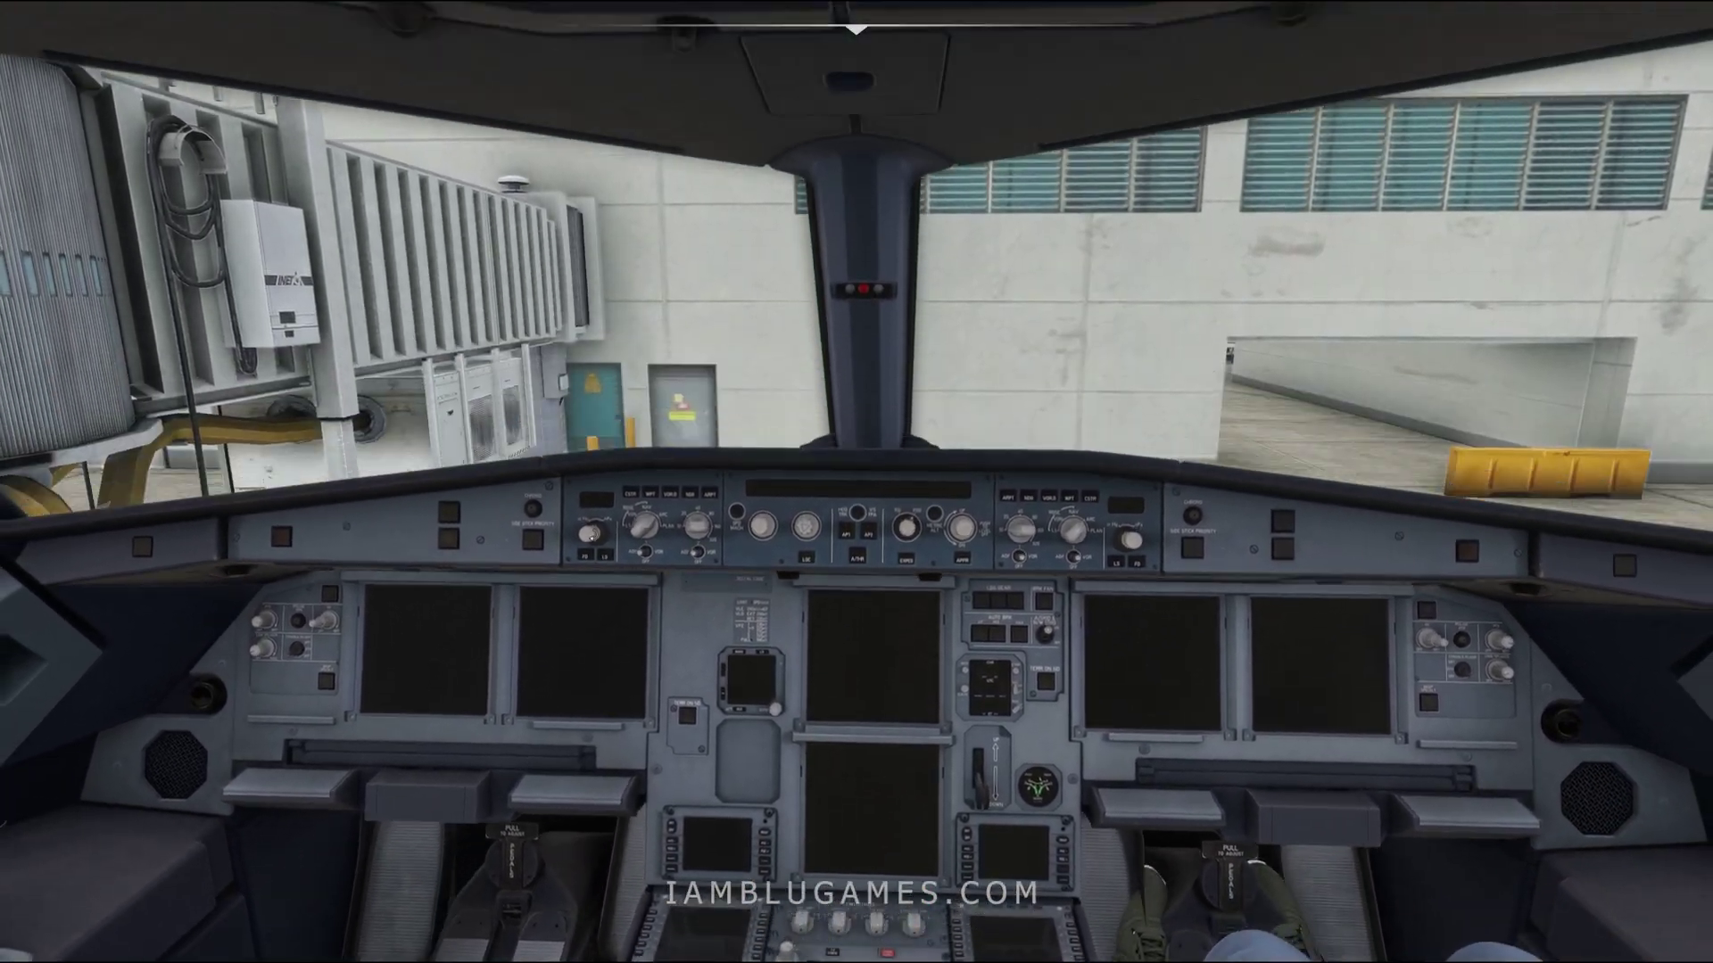
{"action": "key", "text": "Down"}
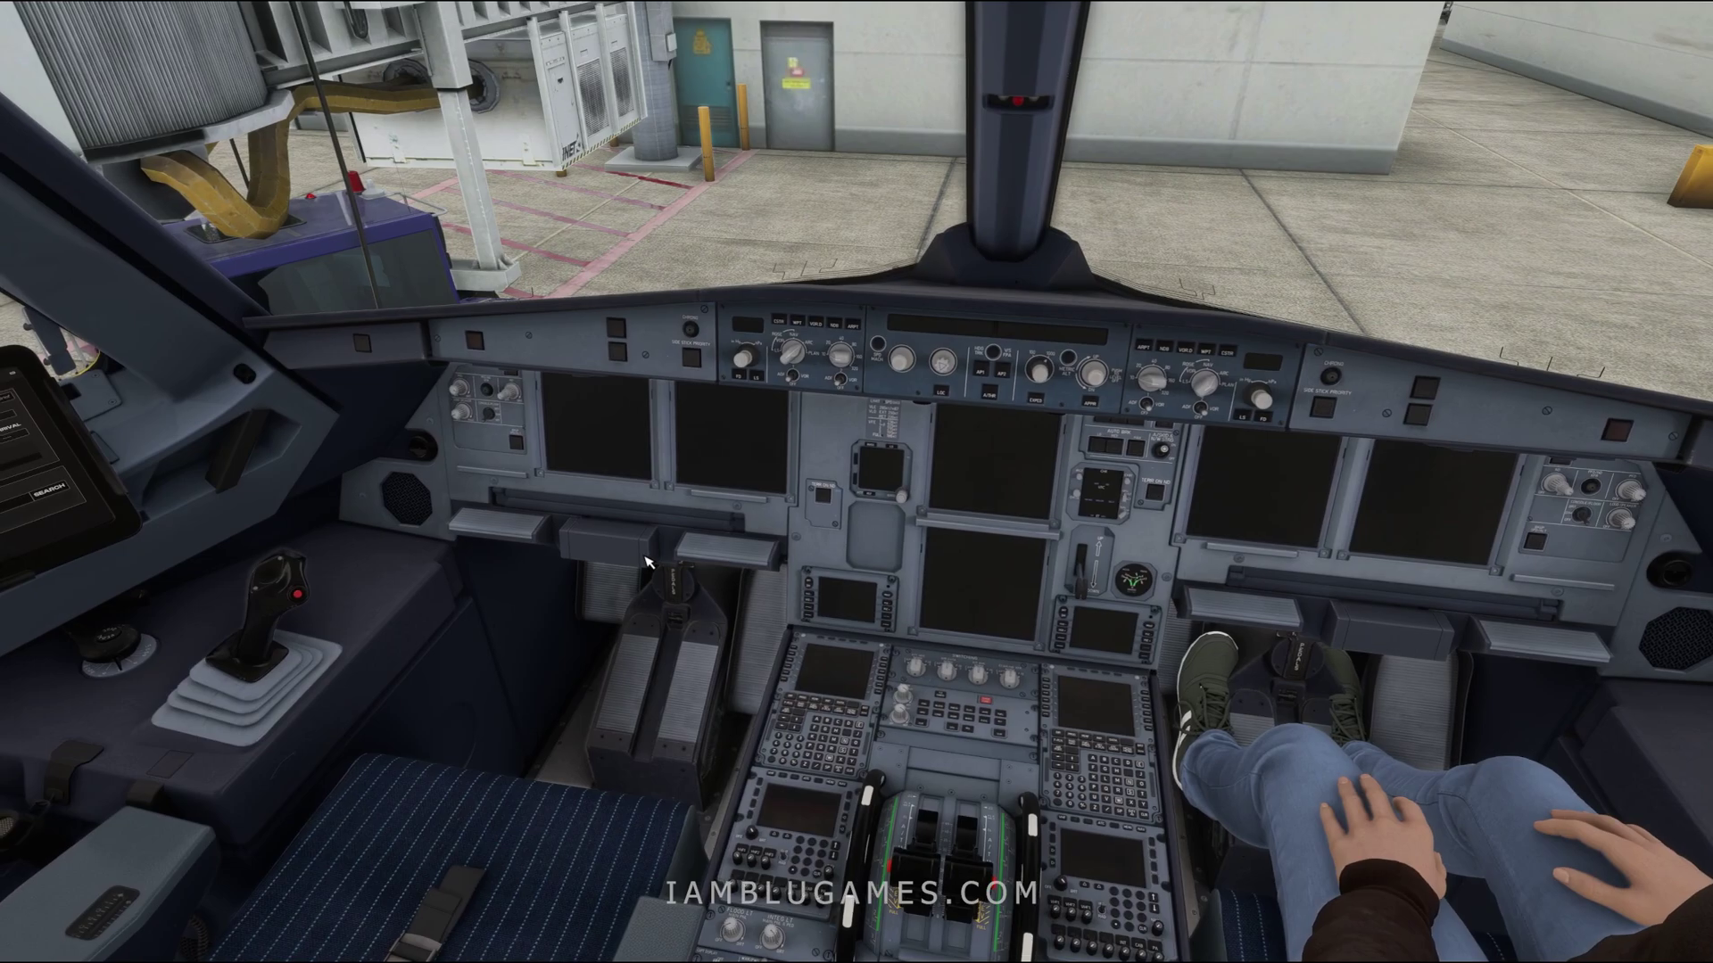
{"action": "key", "text": "Down"}
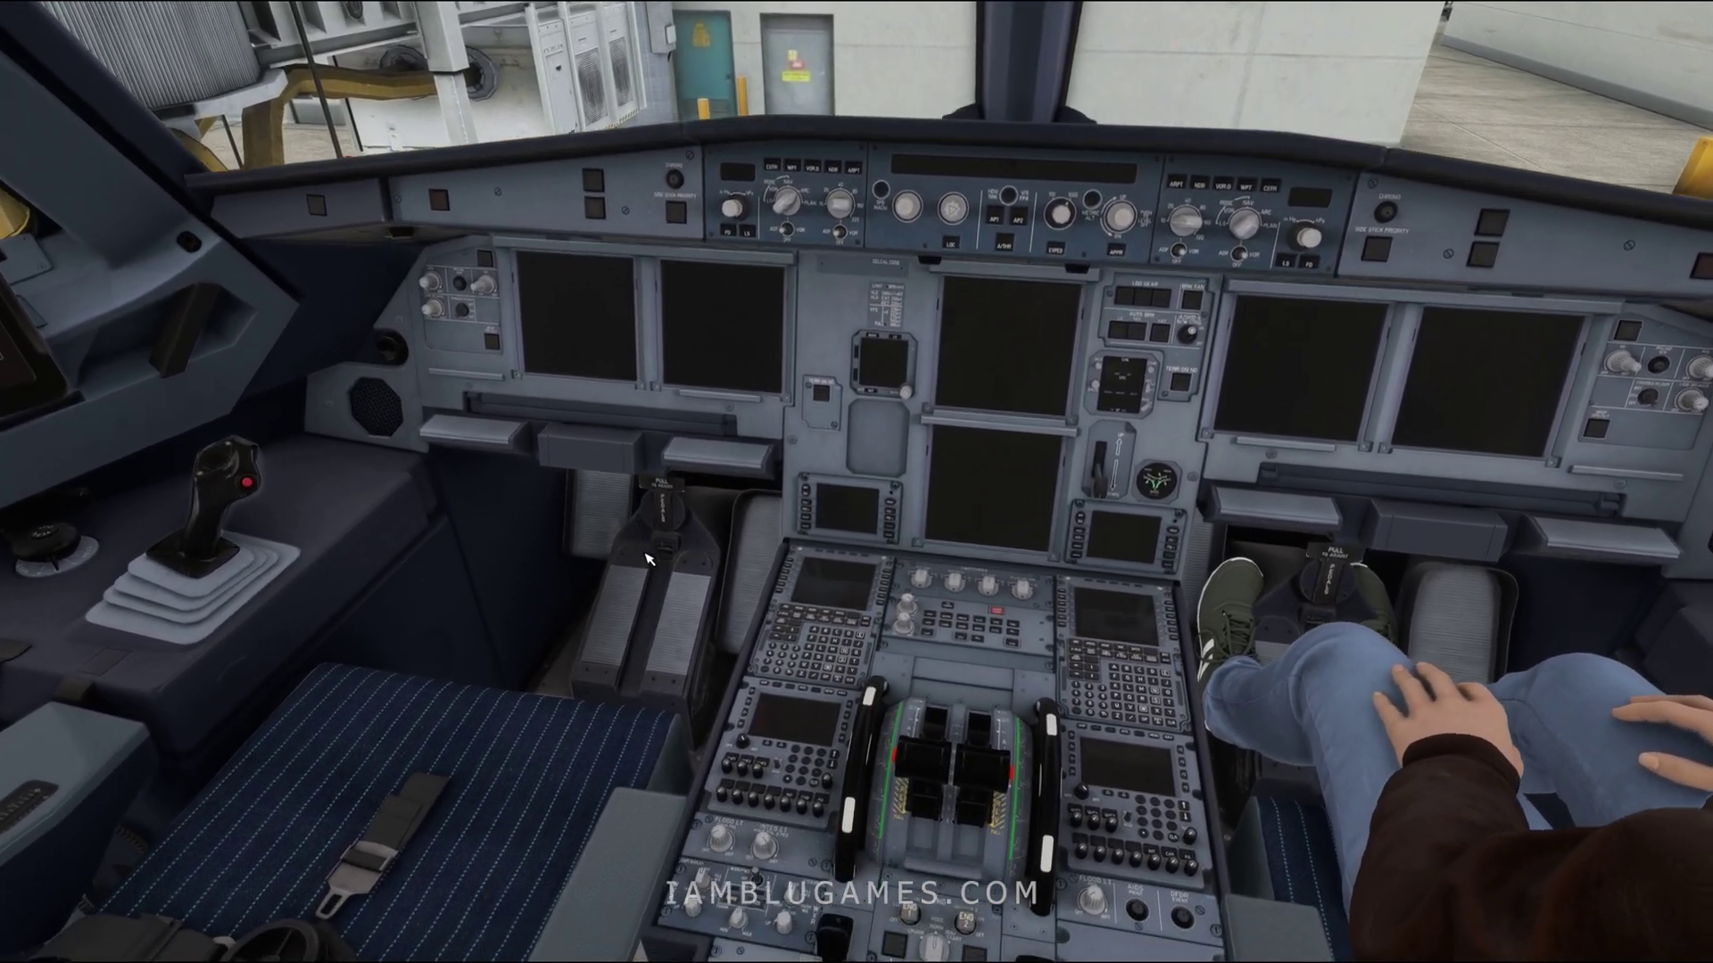
{"action": "key", "text": "Up"}
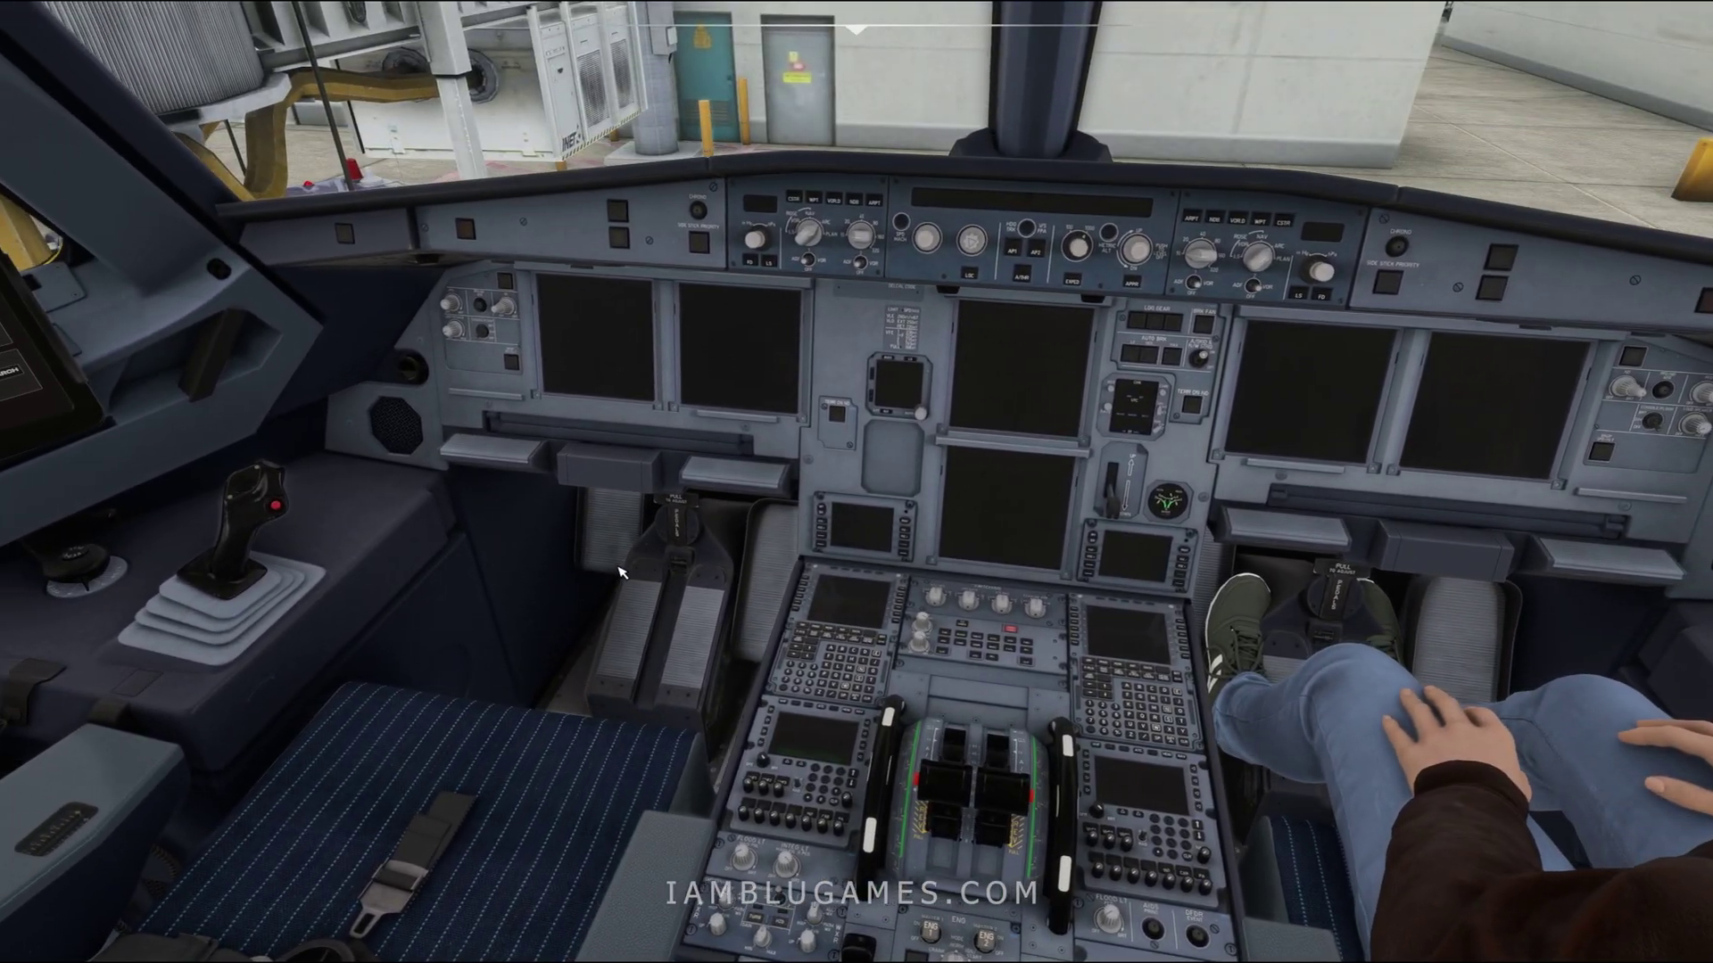
{"action": "key", "text": "Right"}
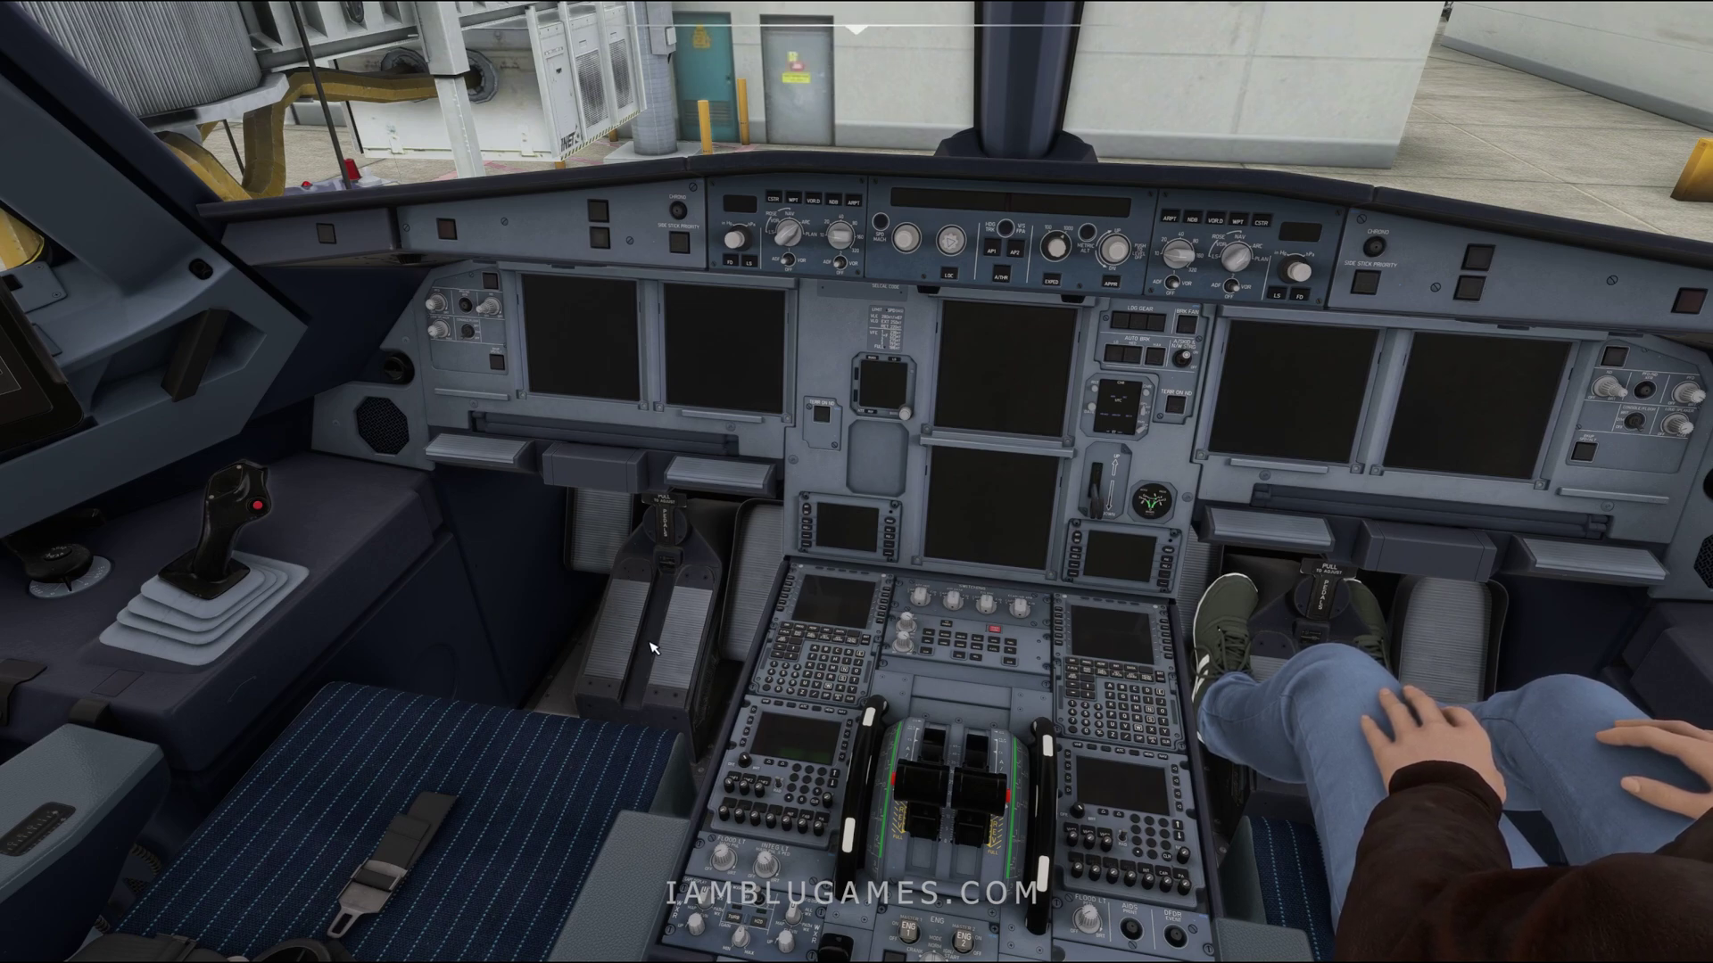
- Raise the view across the overhead panel to a close look at the fire panel
{"action": "key", "text": "Up"}
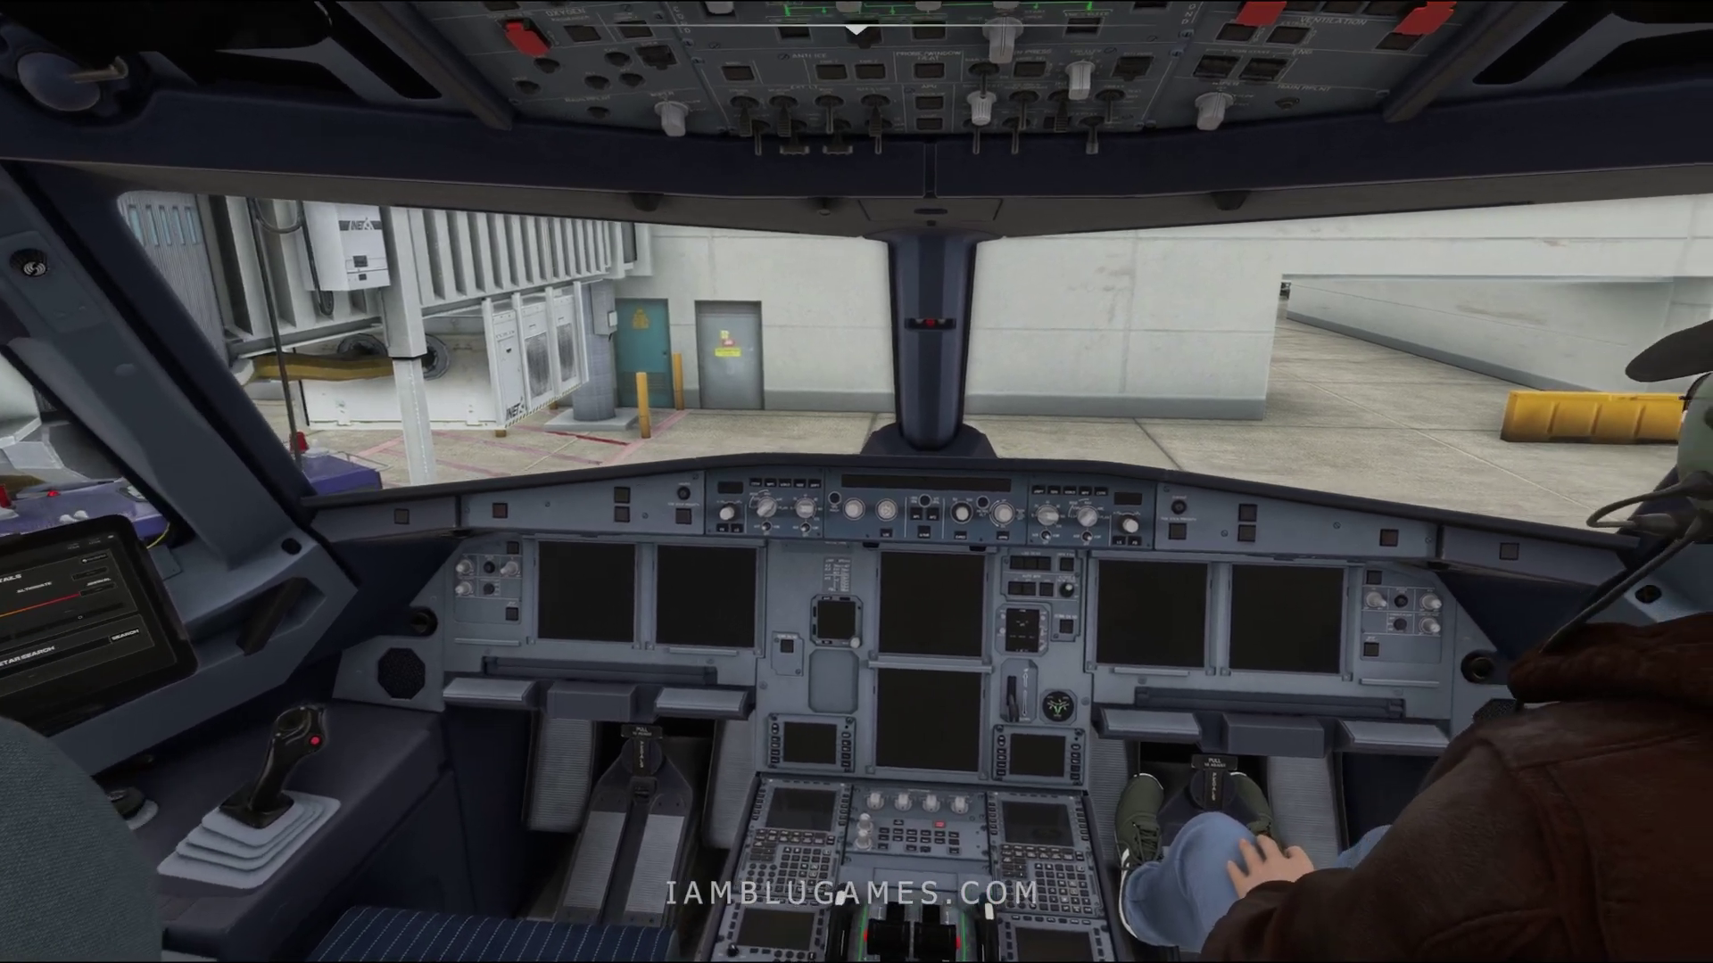
{"action": "key", "text": "Up"}
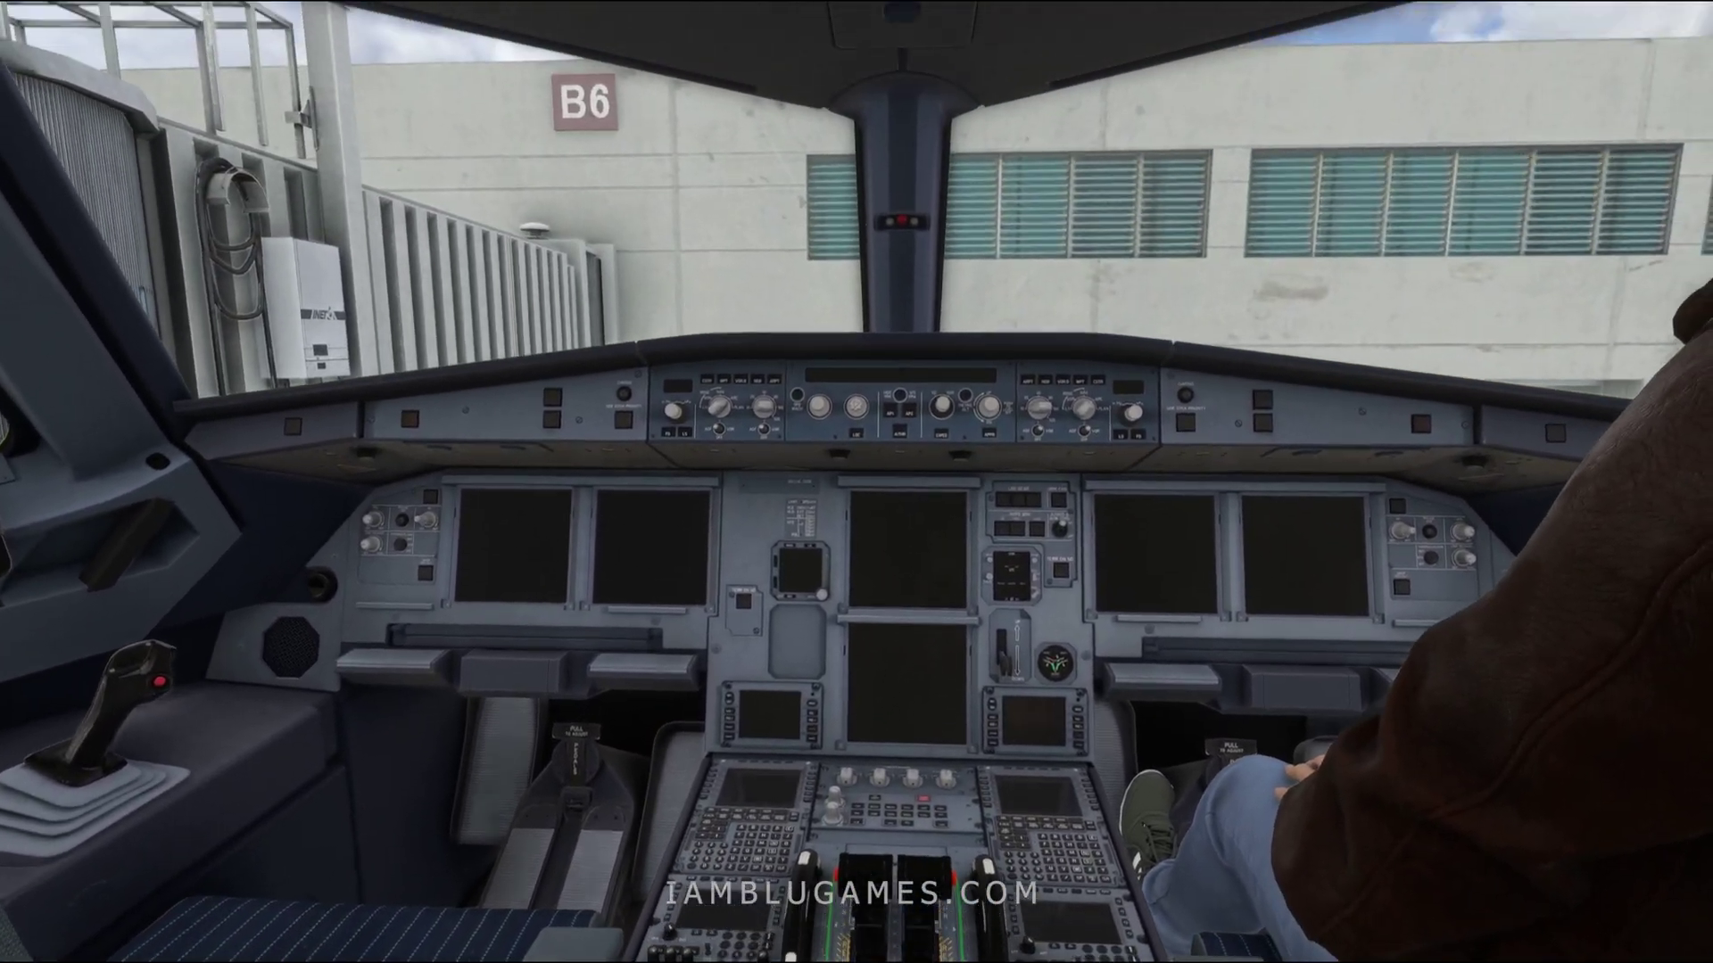
{"action": "key", "text": "Up"}
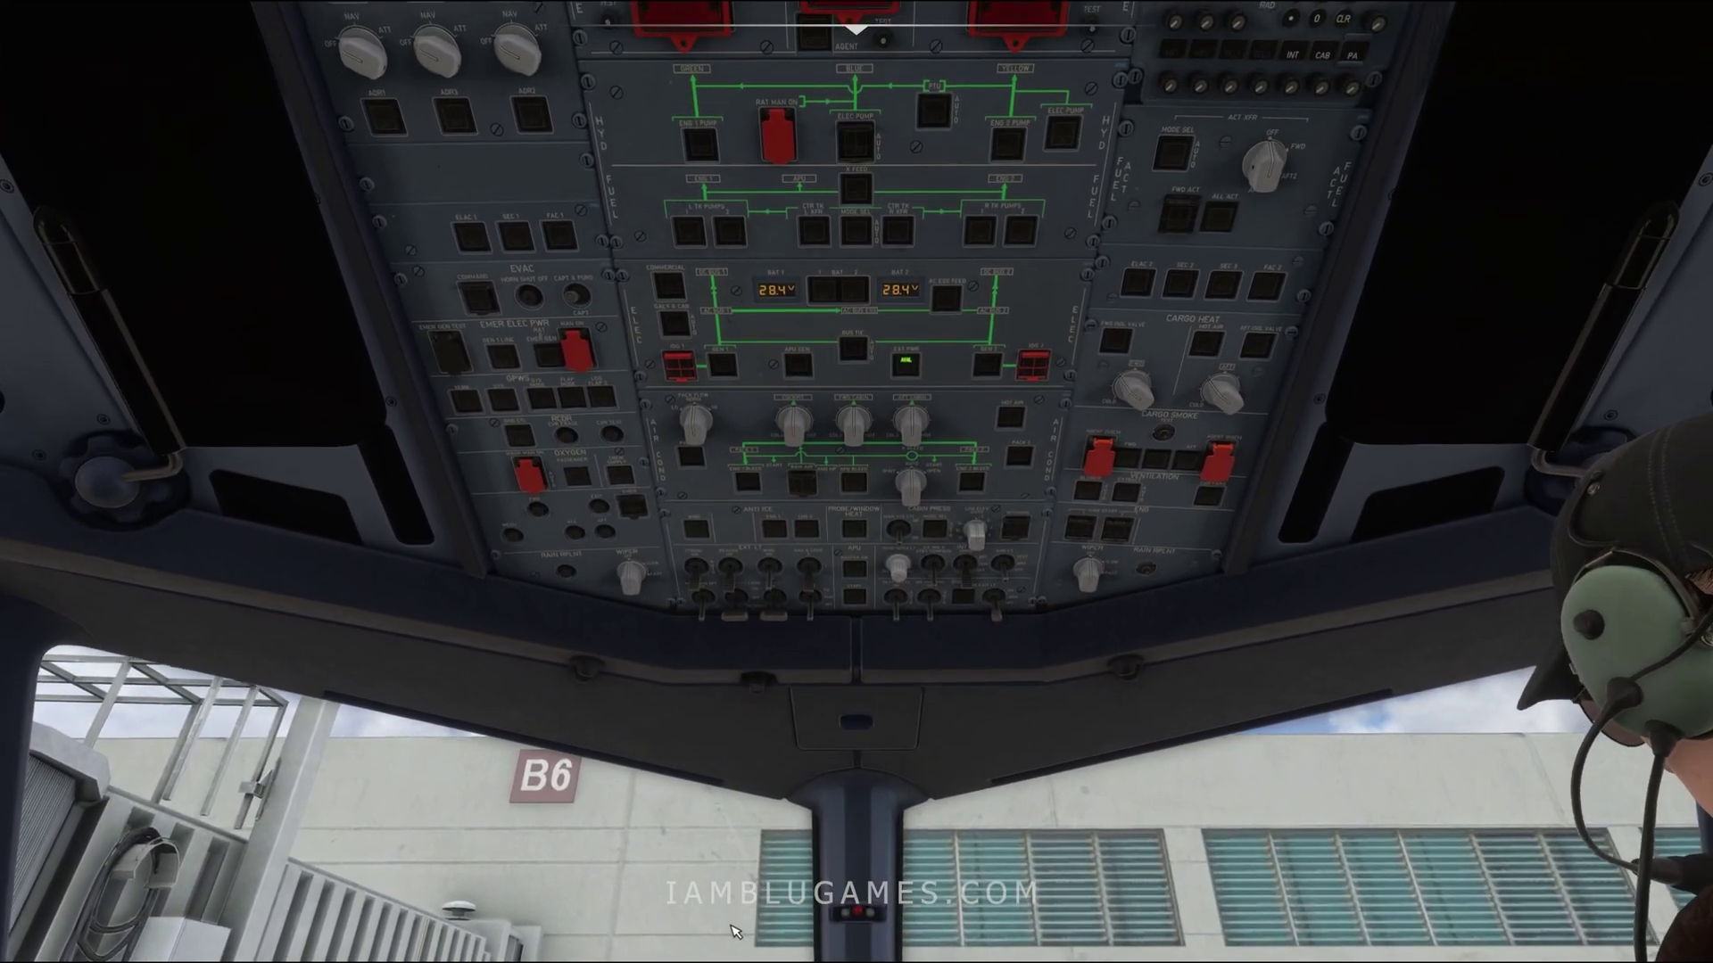
{"action": "key", "text": "Up"}
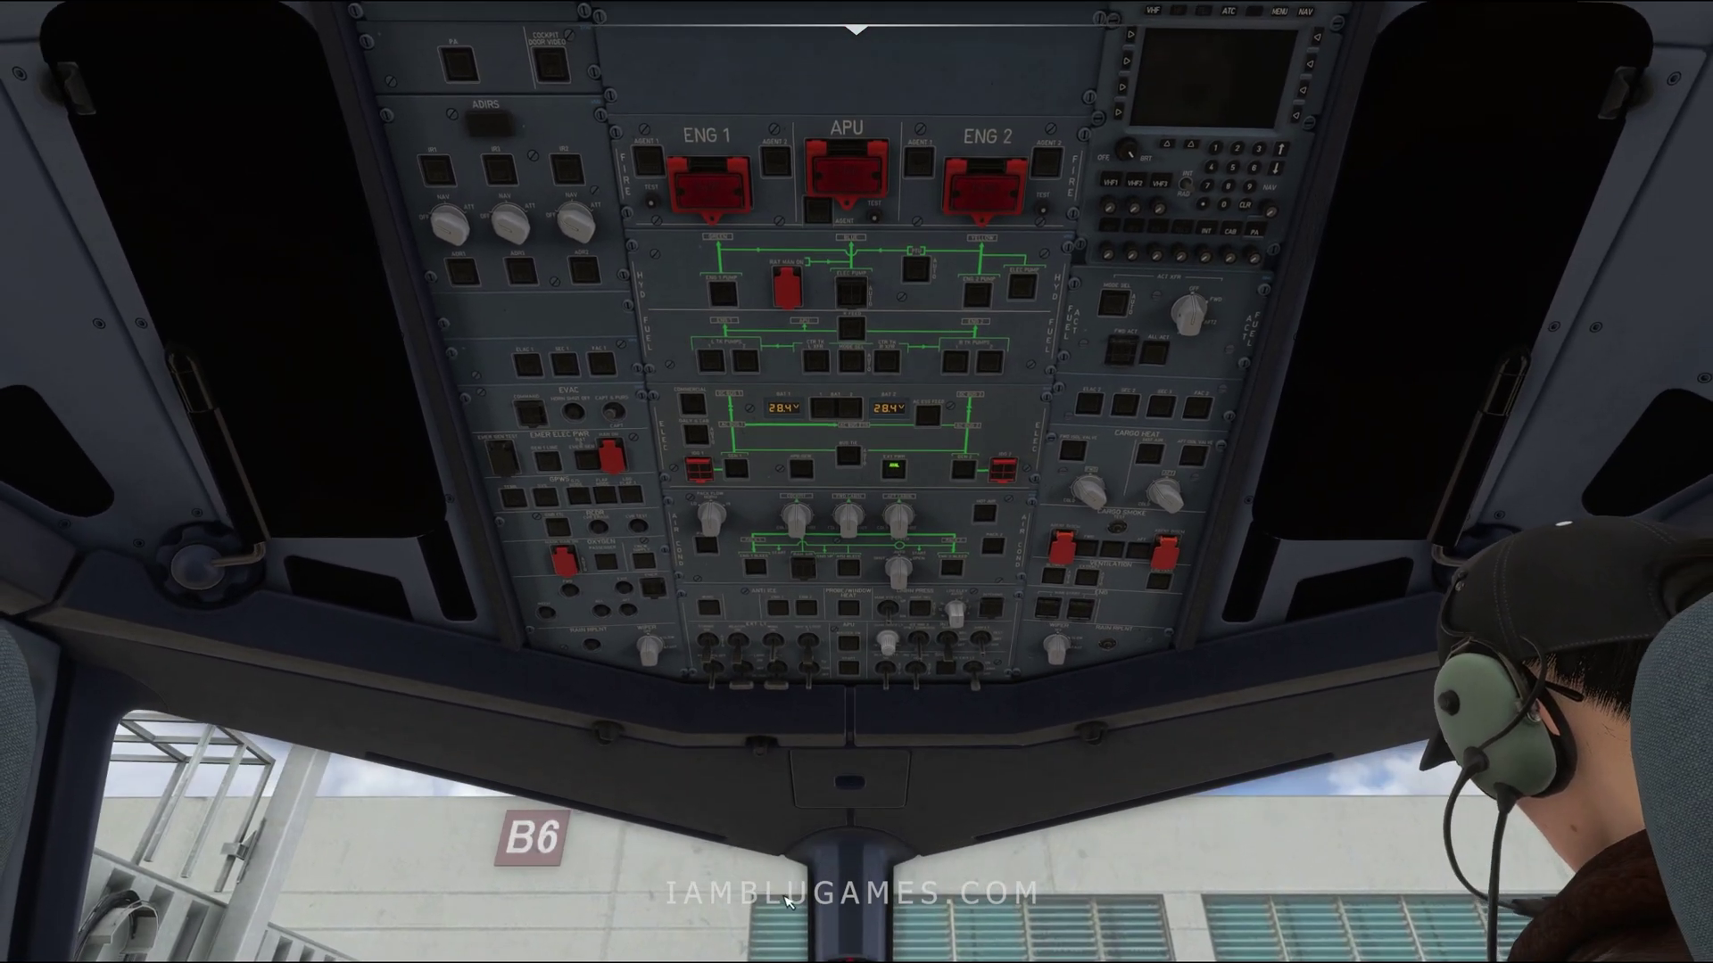
{"action": "key", "text": "Up"}
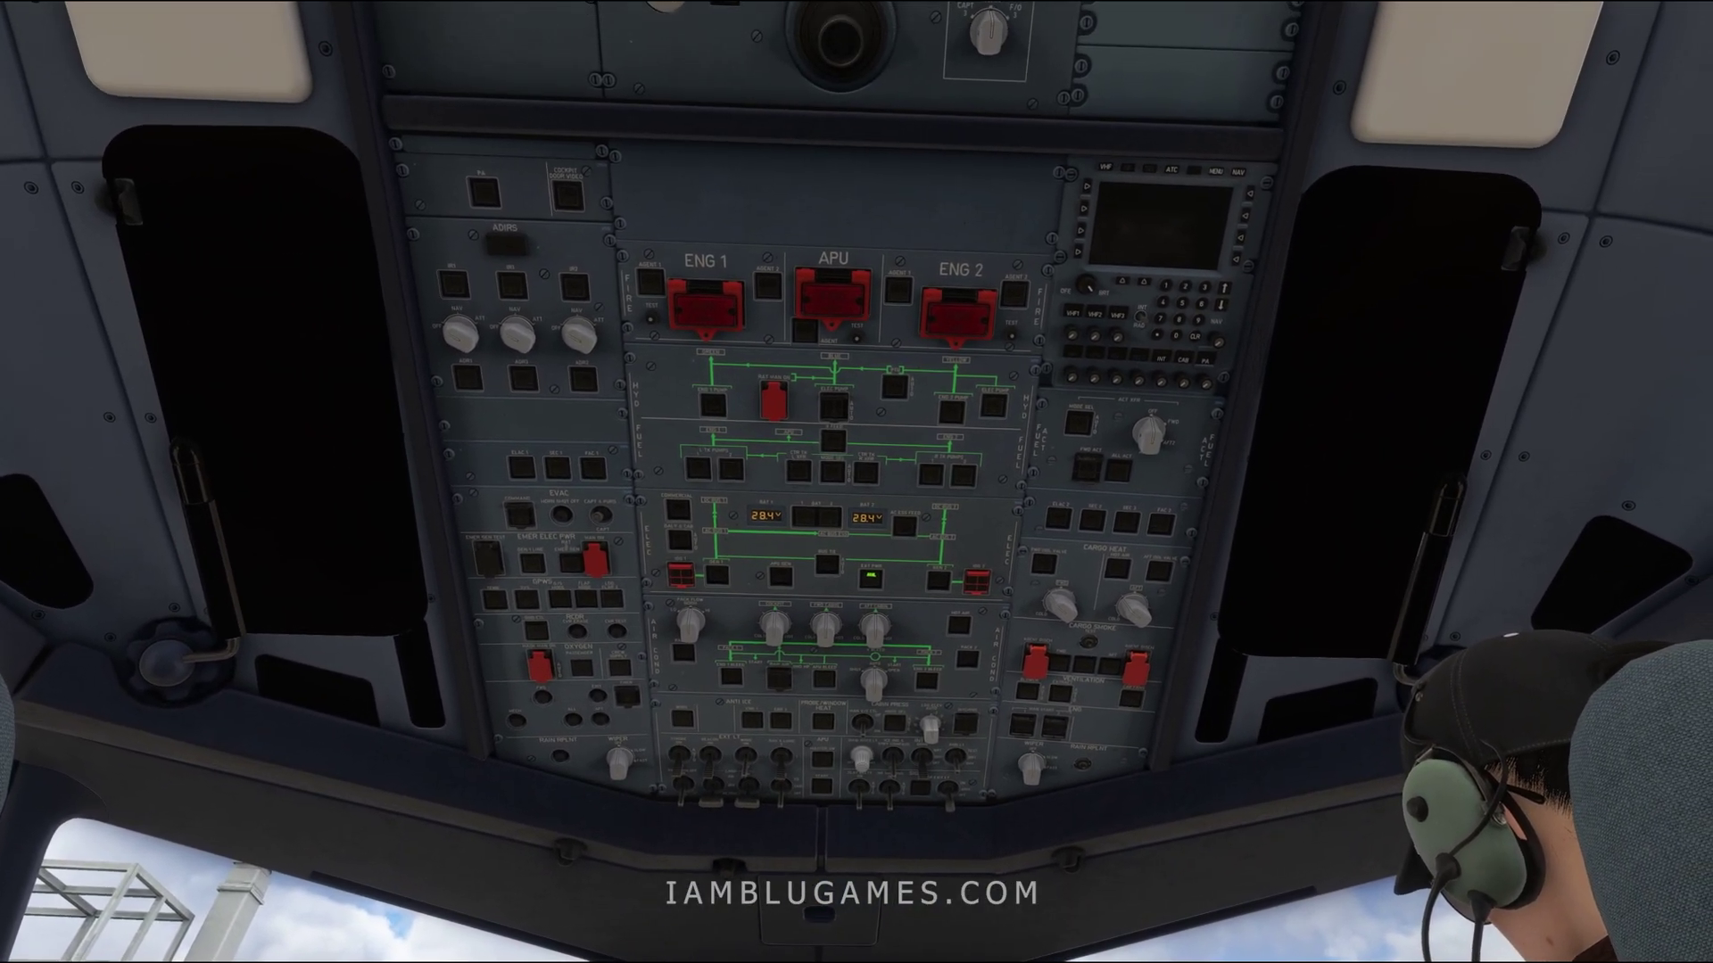
{"action": "key", "text": "Up"}
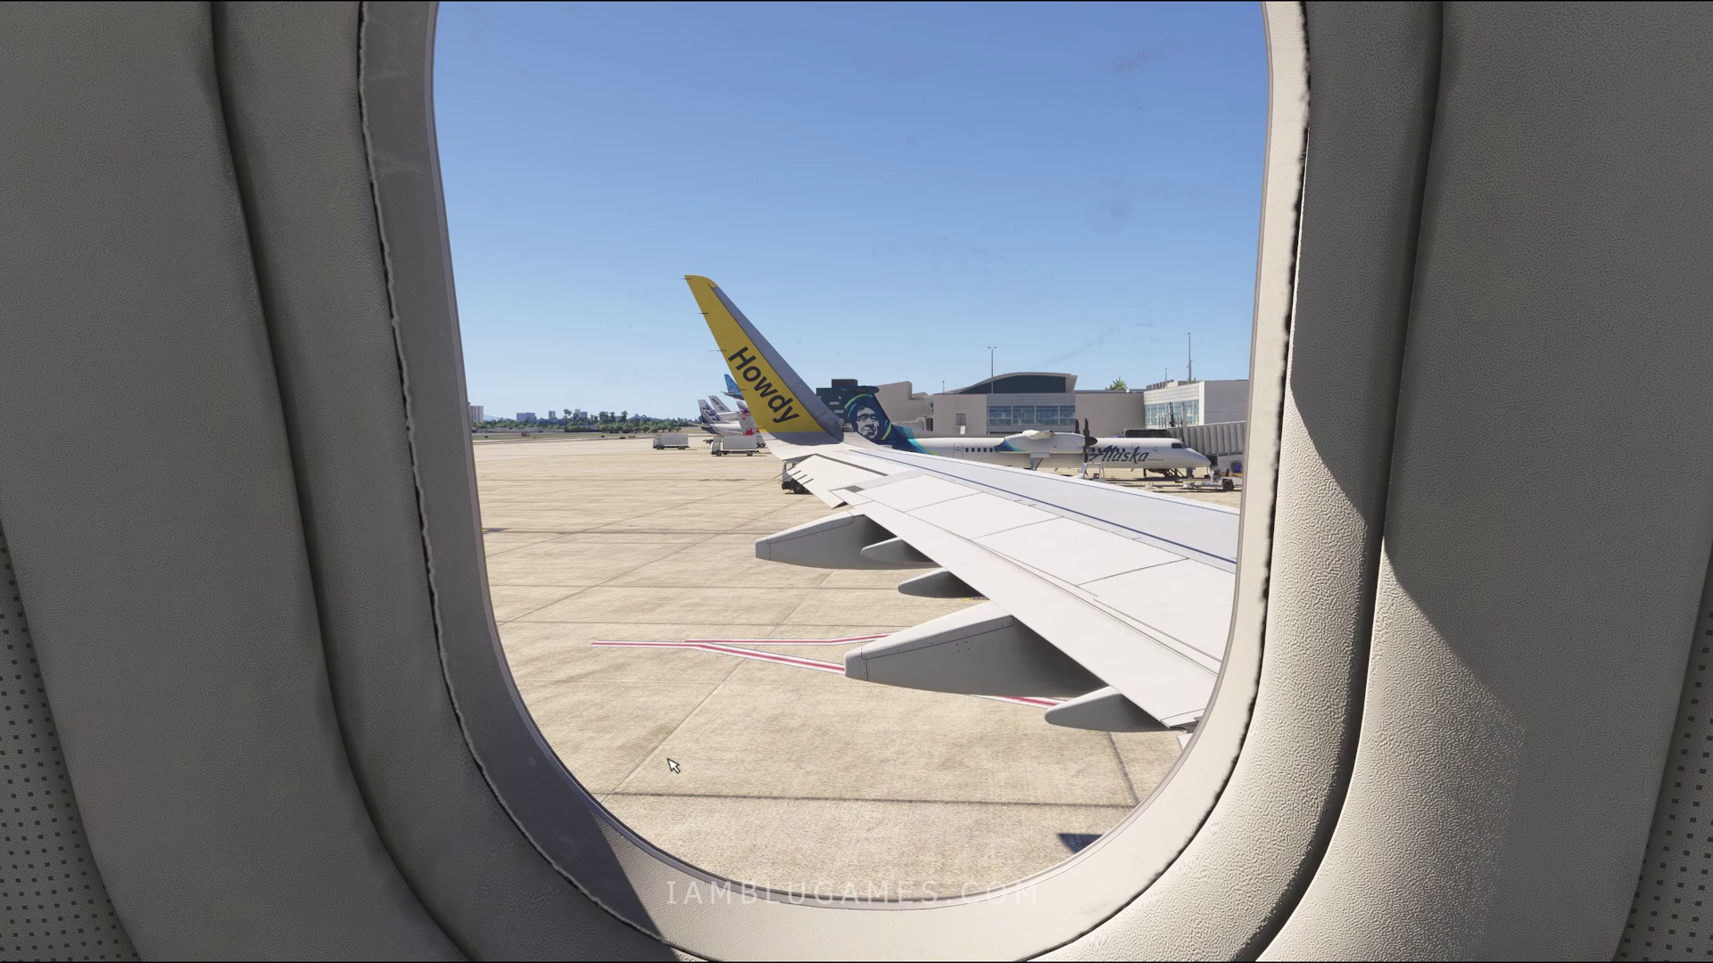
- Jump from the wing window view into the cockpit, then swing to the first officer's side
{"action": "key", "text": "ctrl+space"}
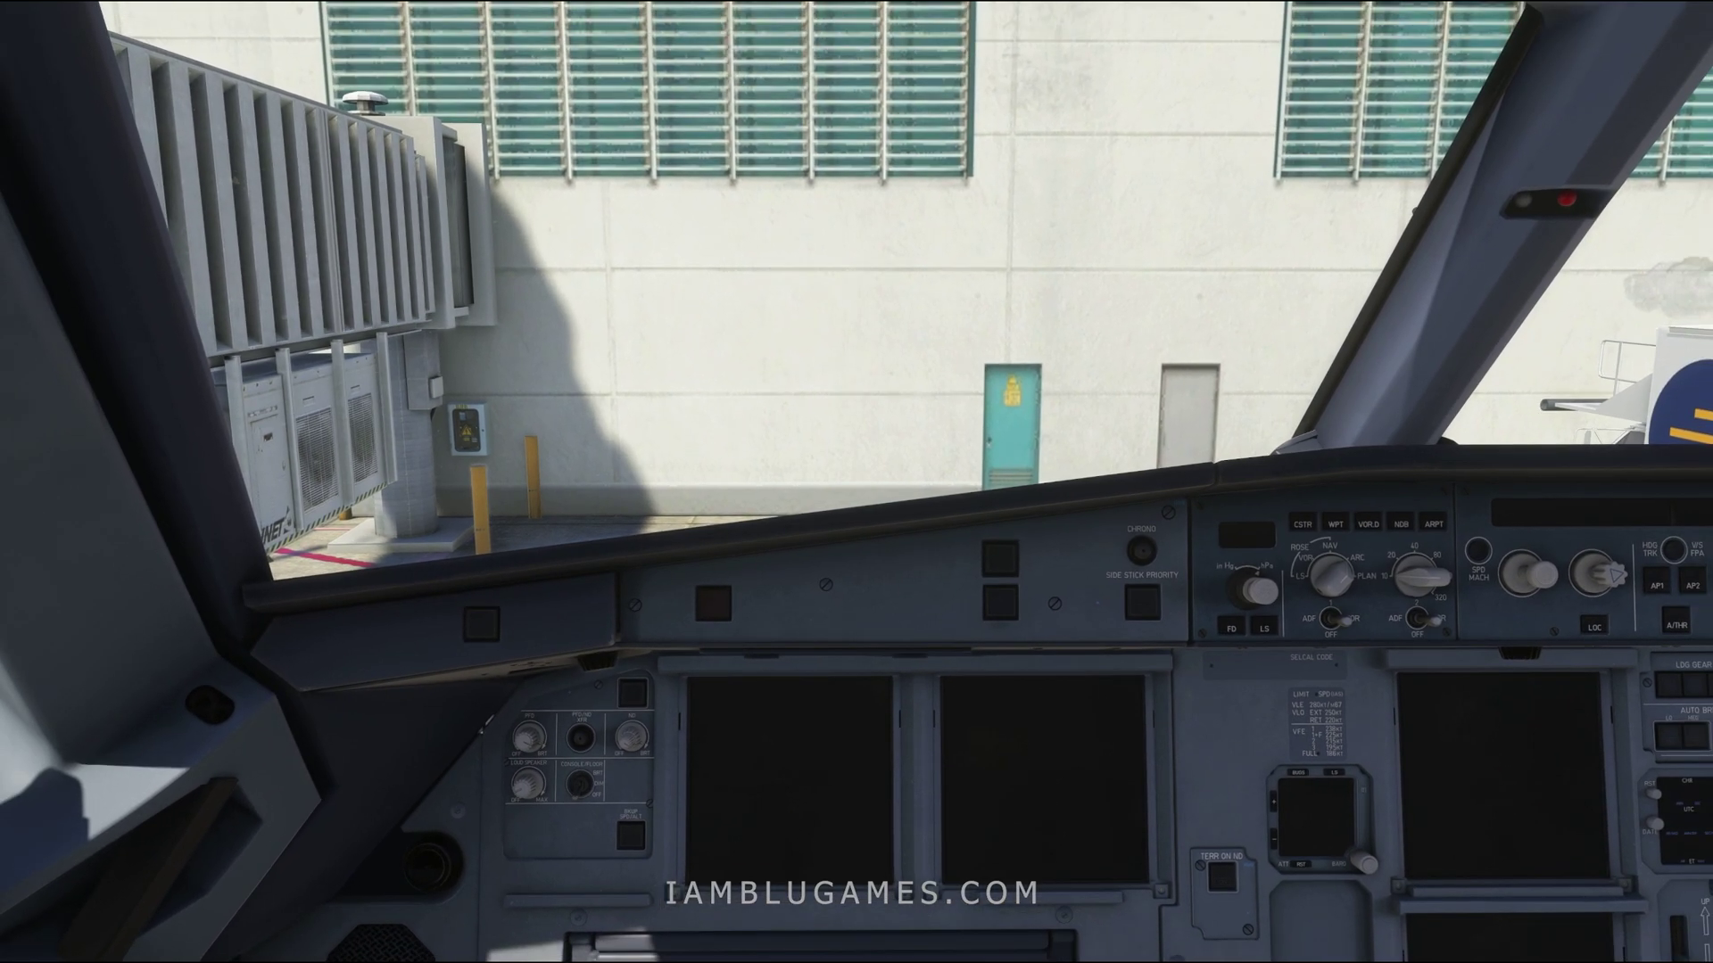
{"action": "key", "text": "alt+2"}
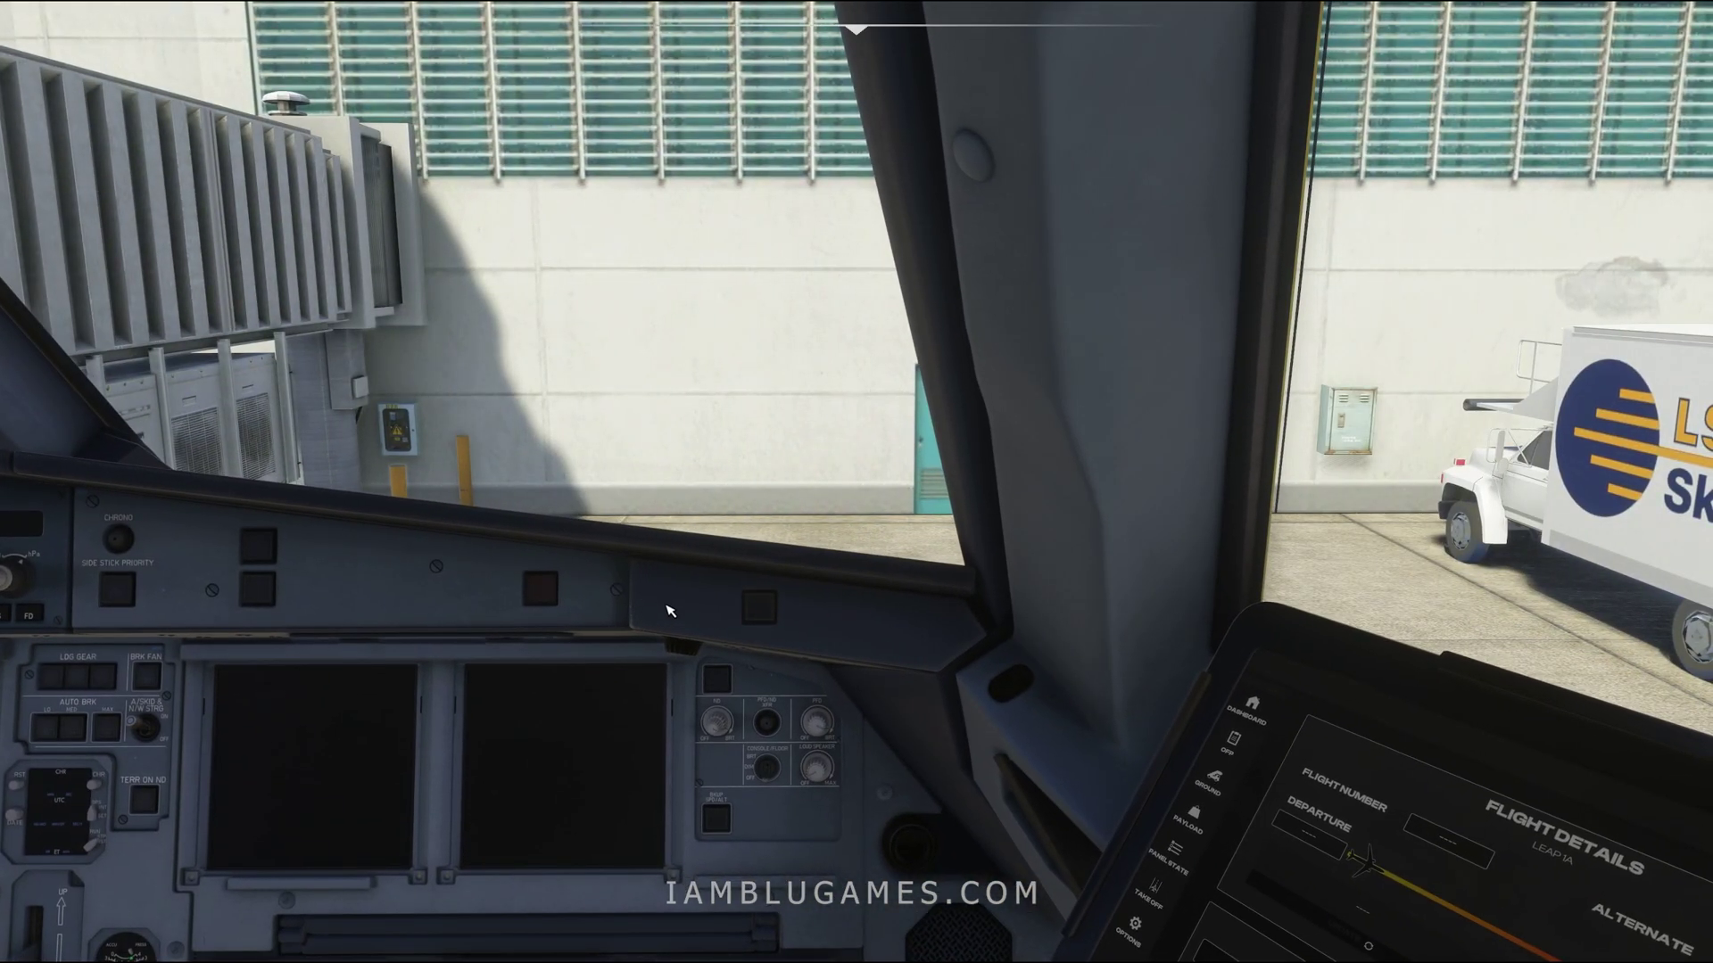
- Apply the Copilot preset from the Pilot list in the Camera panel
{"action": "mouse_move", "coordinate": [846, 42]}
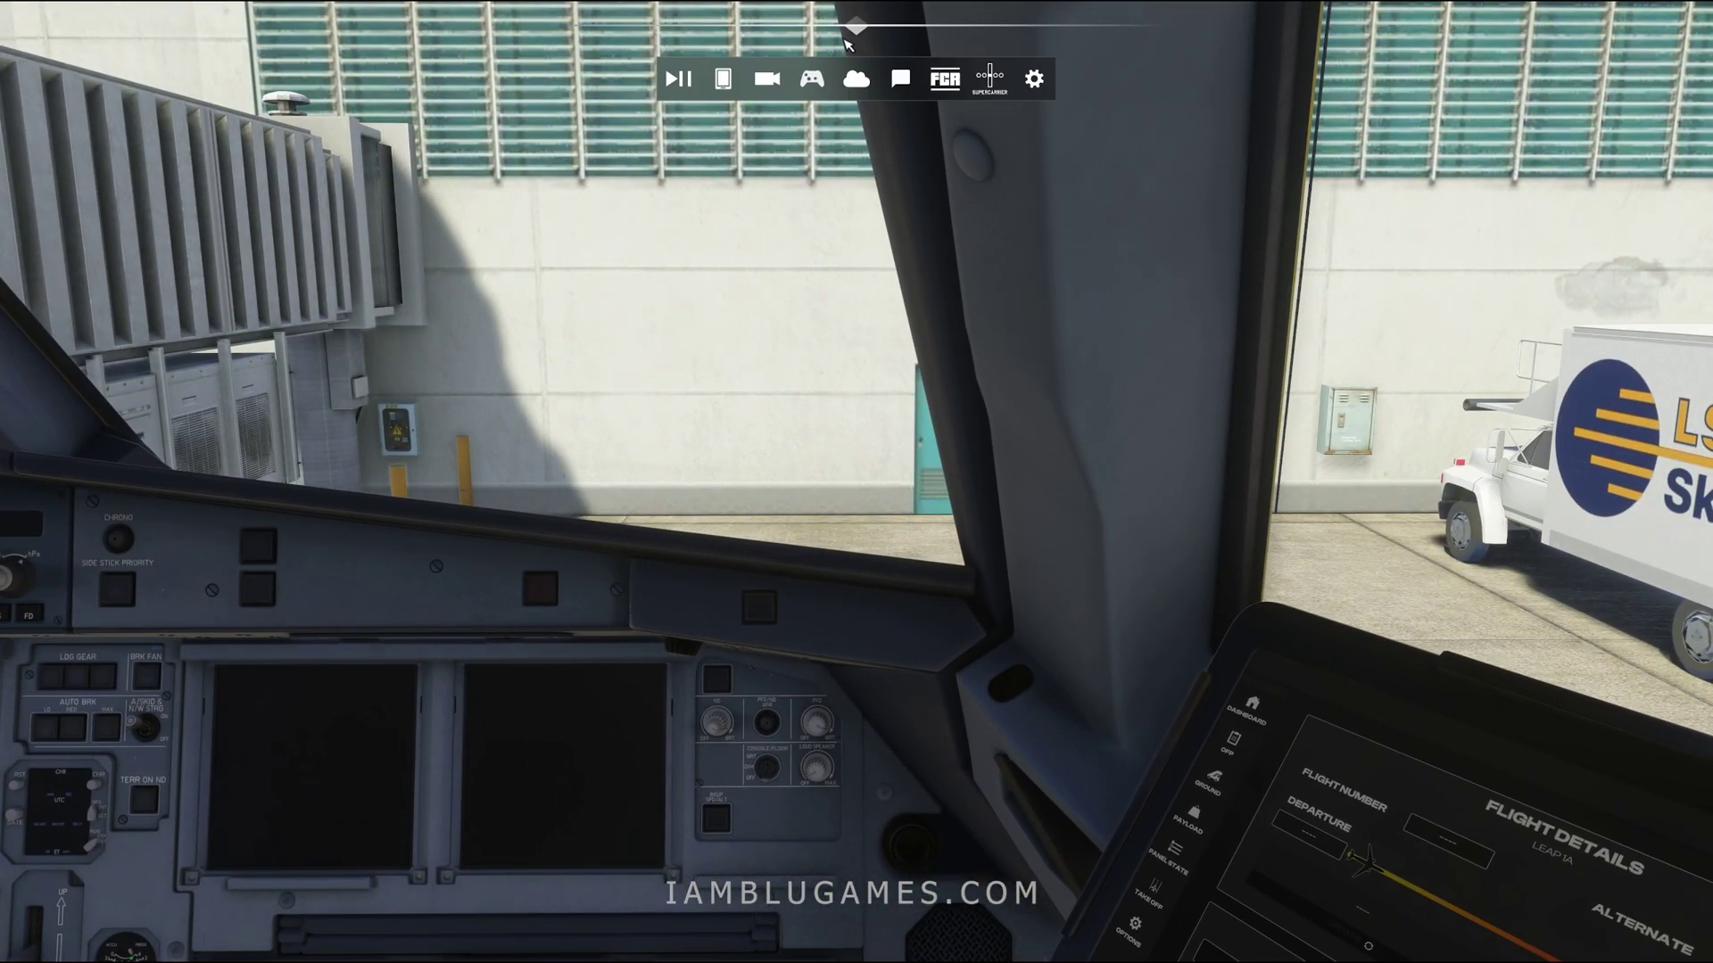
{"action": "left_click", "coordinate": [773, 84]}
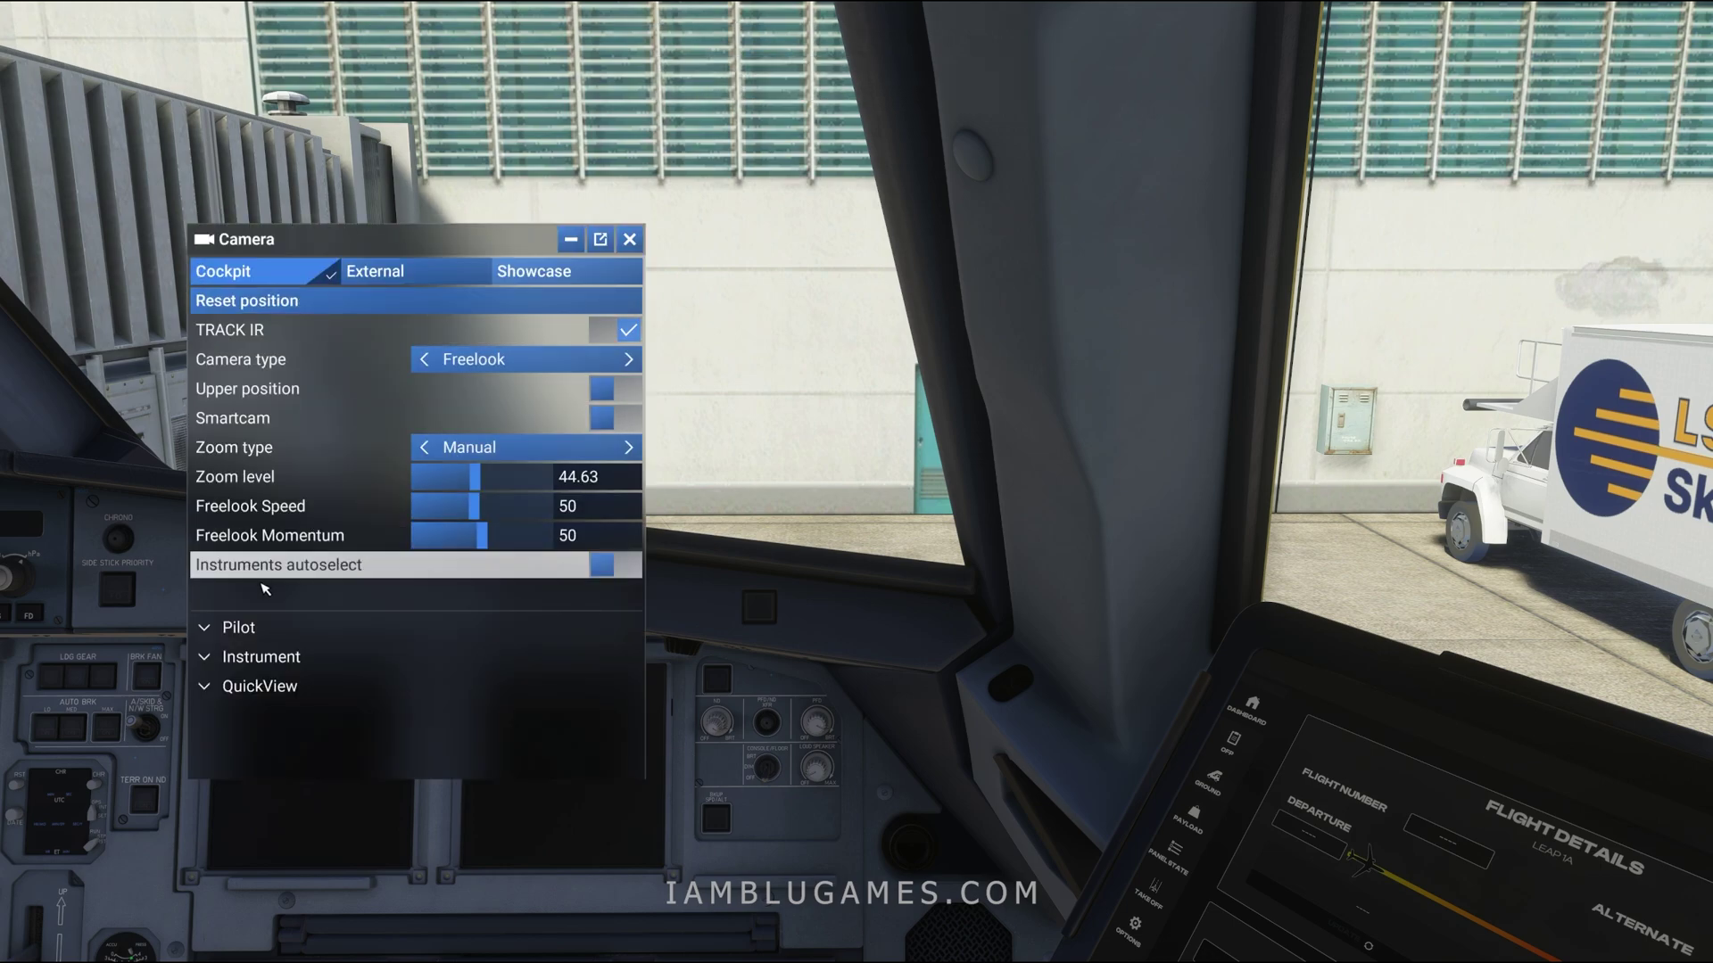
{"action": "left_click", "coordinate": [258, 629]}
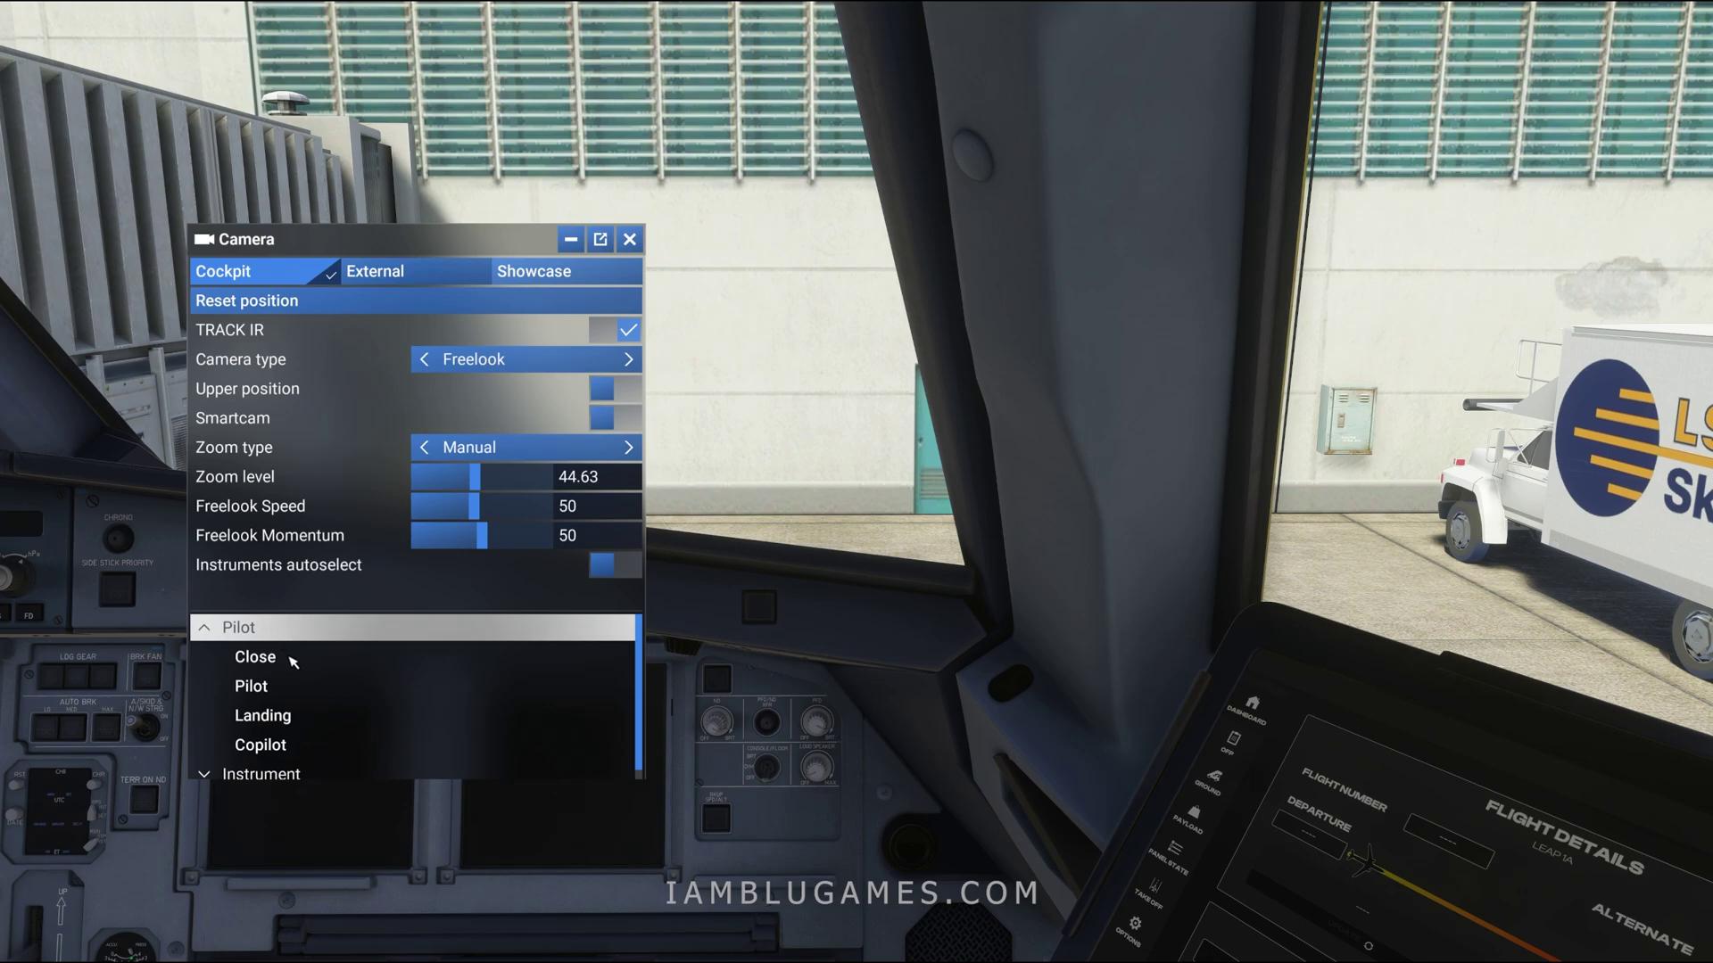
{"action": "left_click", "coordinate": [268, 746]}
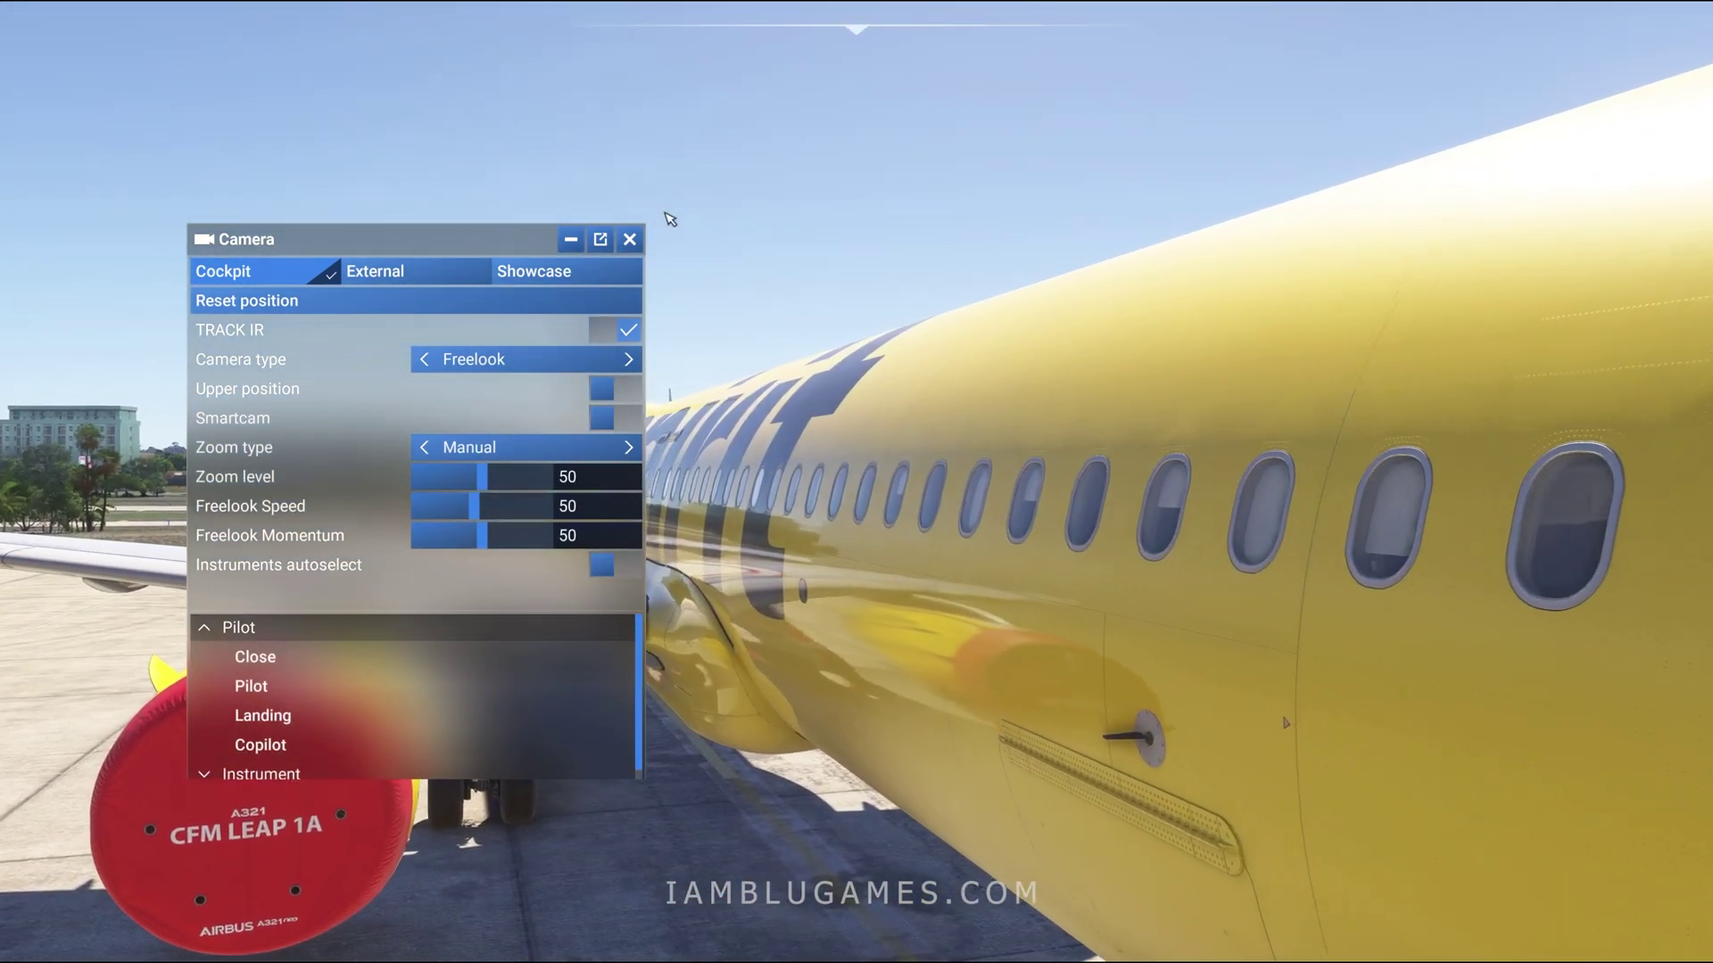
- Close the Camera panel to return to the forward windshield view at the jet bridge
{"action": "left_click", "coordinate": [629, 239]}
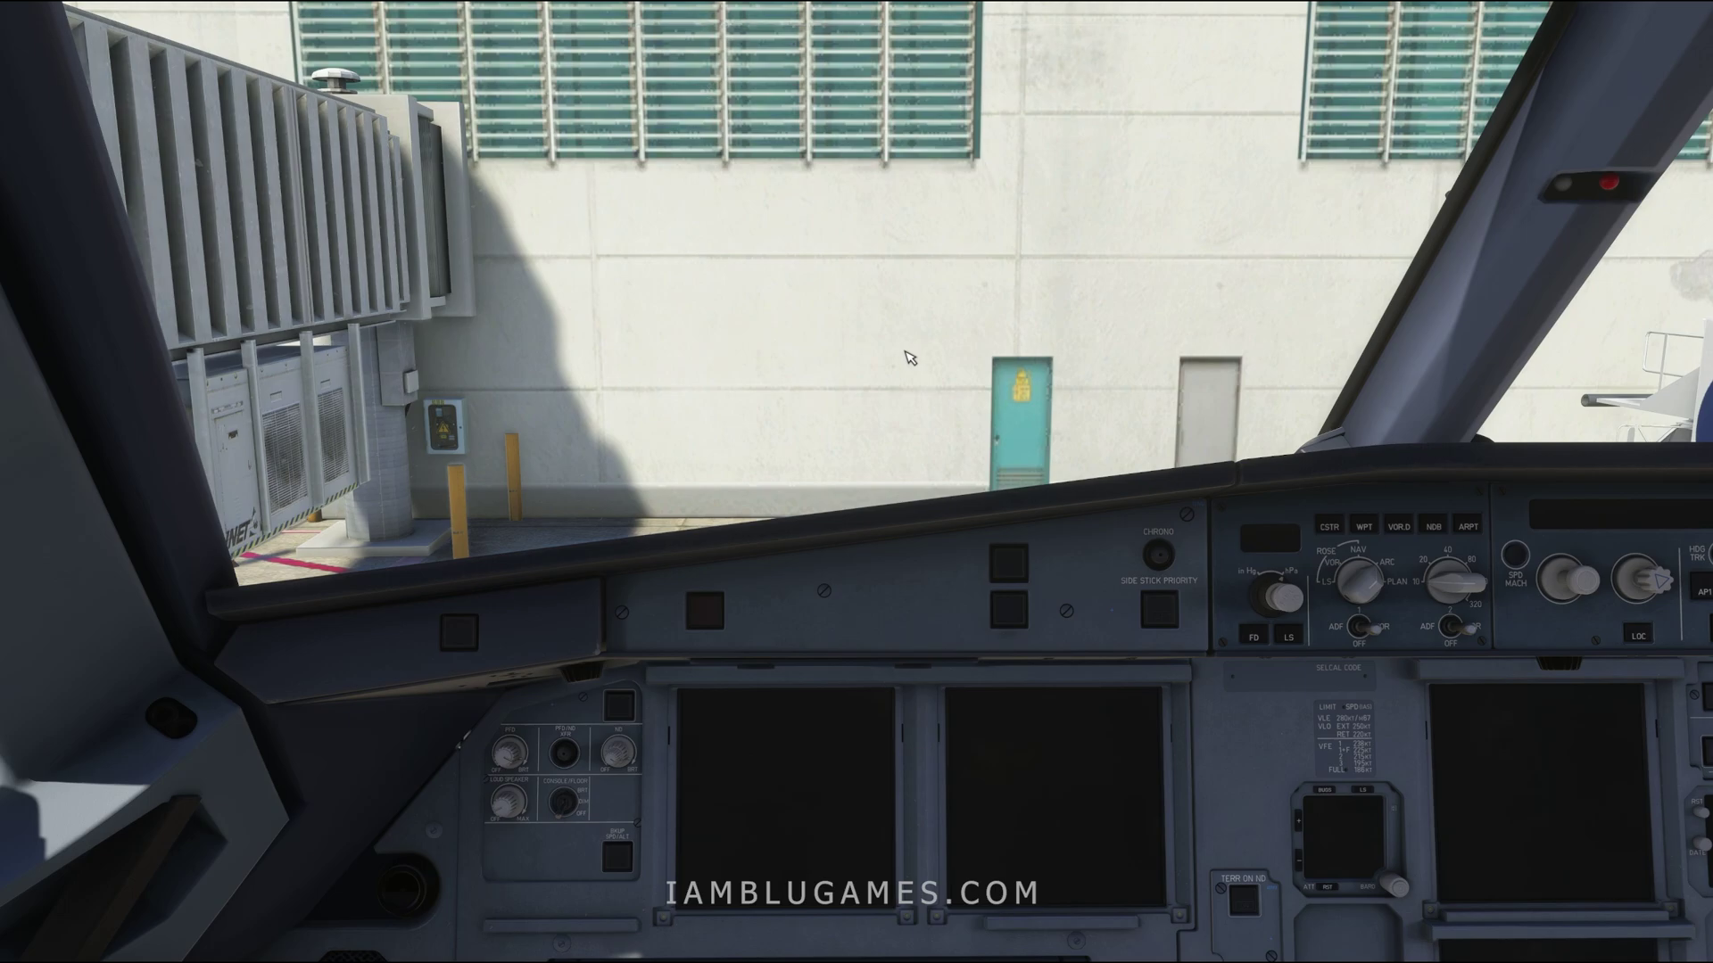
- Load the saved left side-window and tablet view, then swing the camera back toward the forward windshield
{"action": "key", "text": "alt+2"}
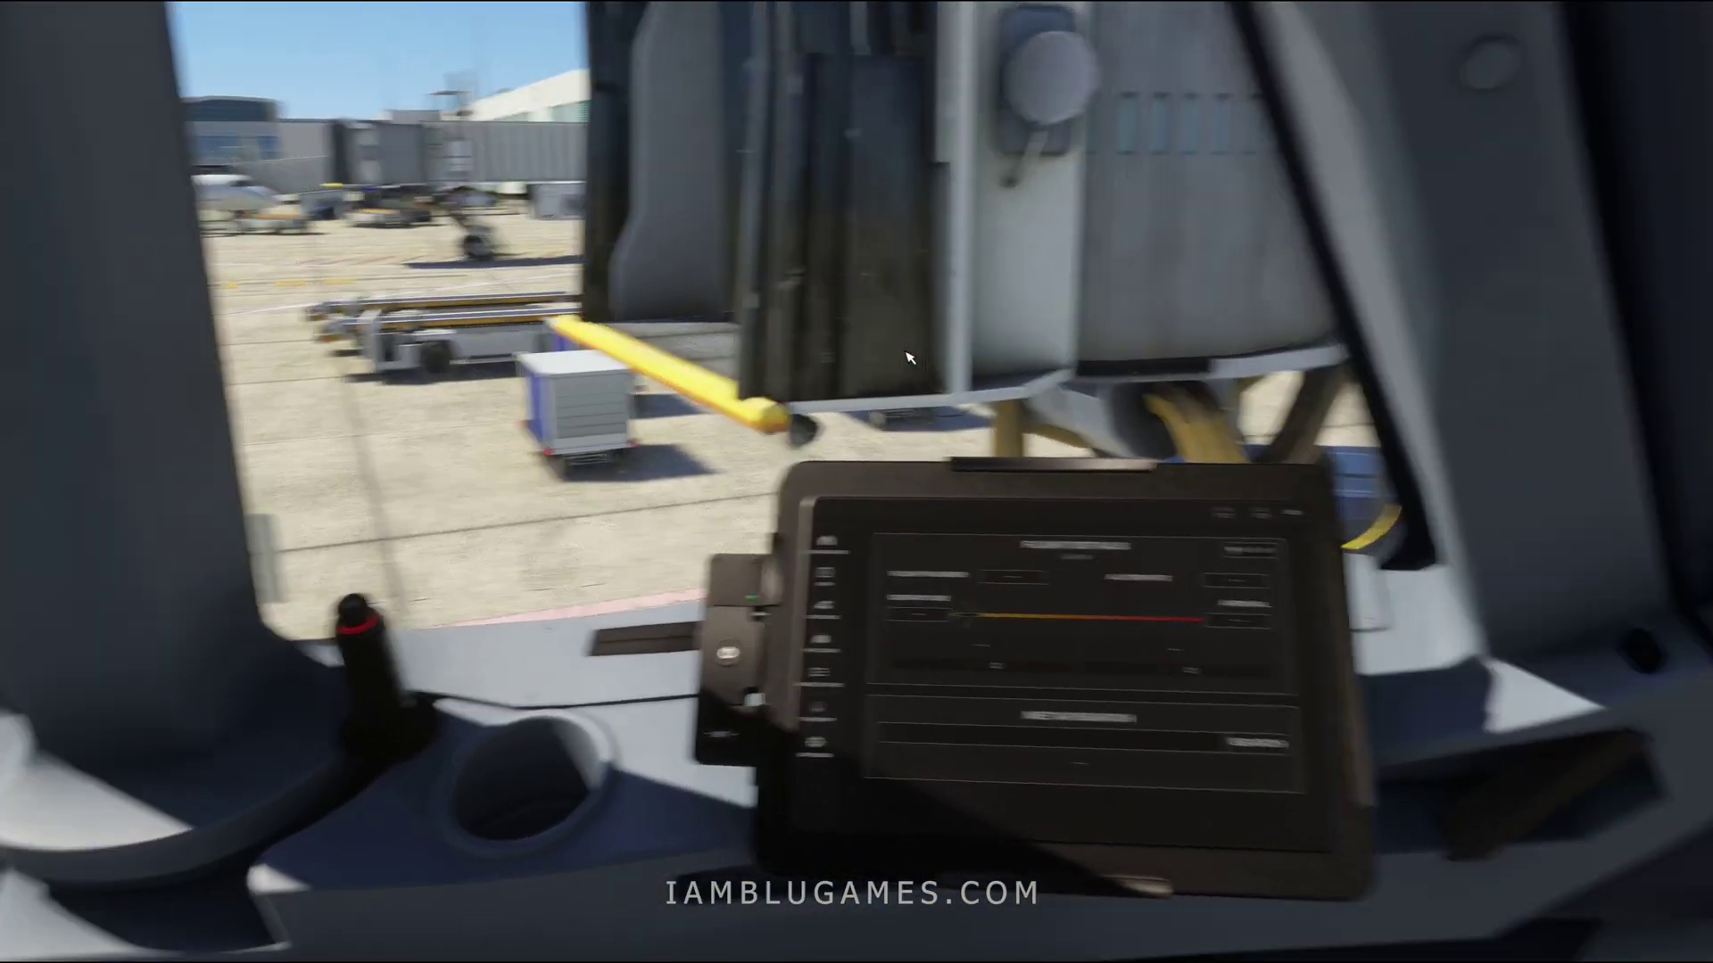
{"action": "key", "text": "ctrl+space"}
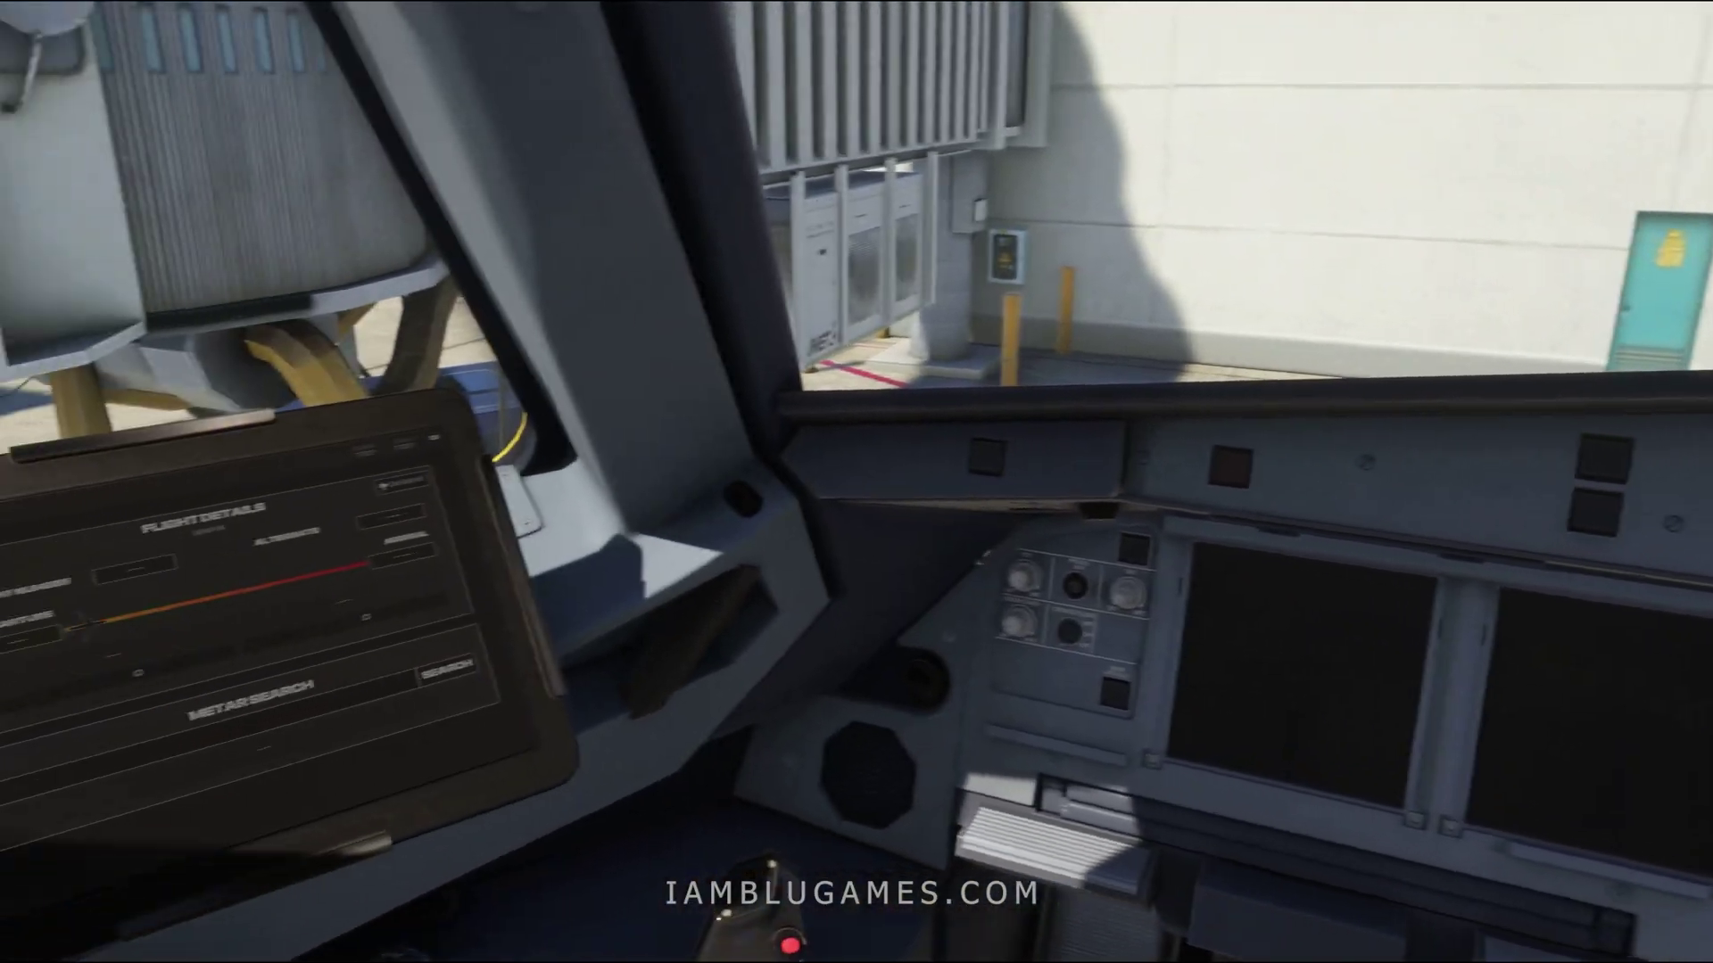
{"action": "key", "text": "ctrl+space"}
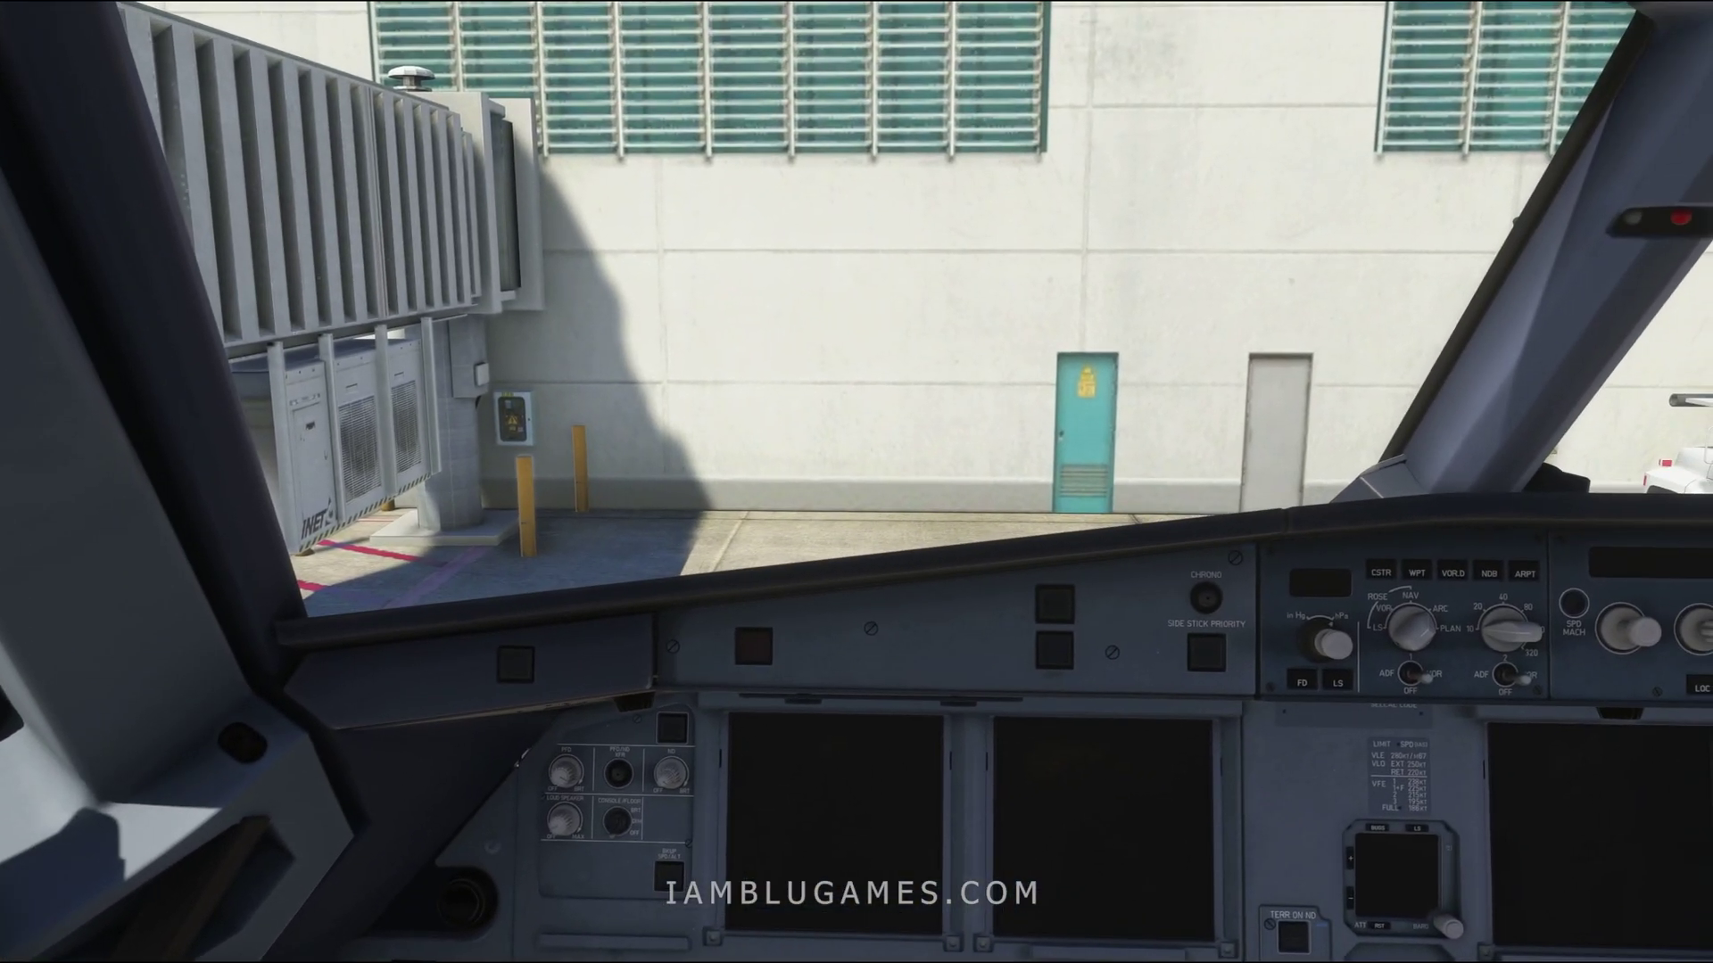